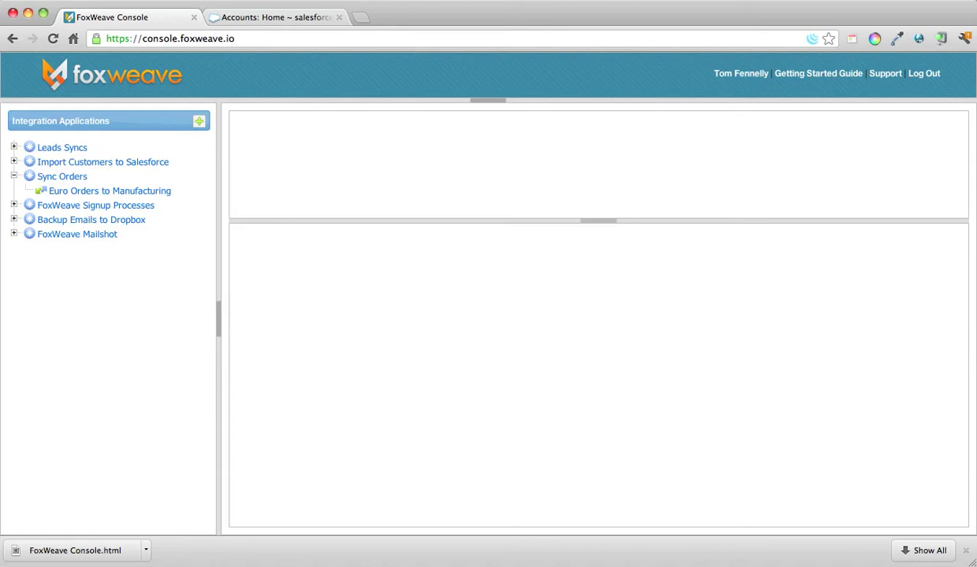
Step: Switch to the 'Accounts: Home ~ salesforce' browser tab
click(290, 19)
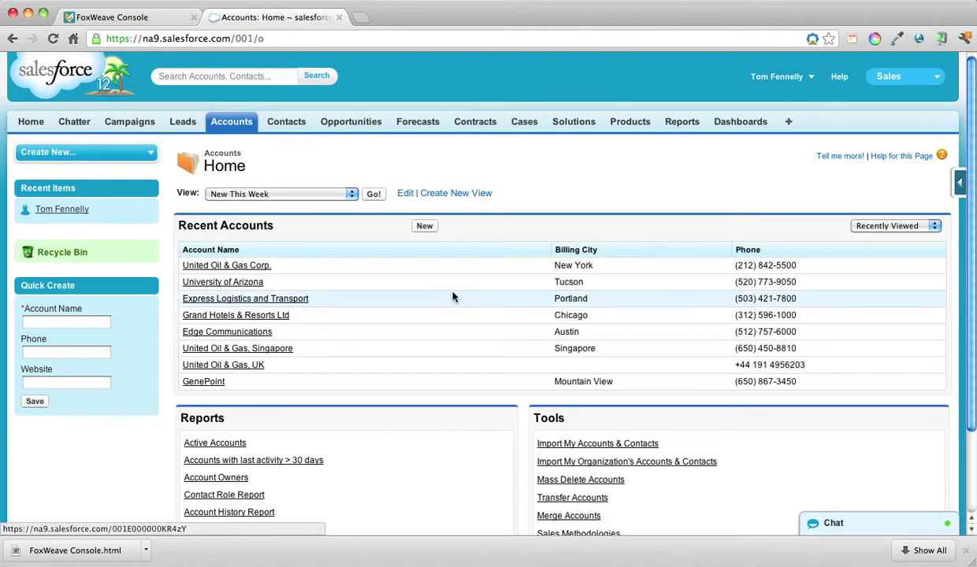
Step: In the second org's browser, reload Accounts Home and open the Account Fields page
key(super+Tab)
key(super+Tab)
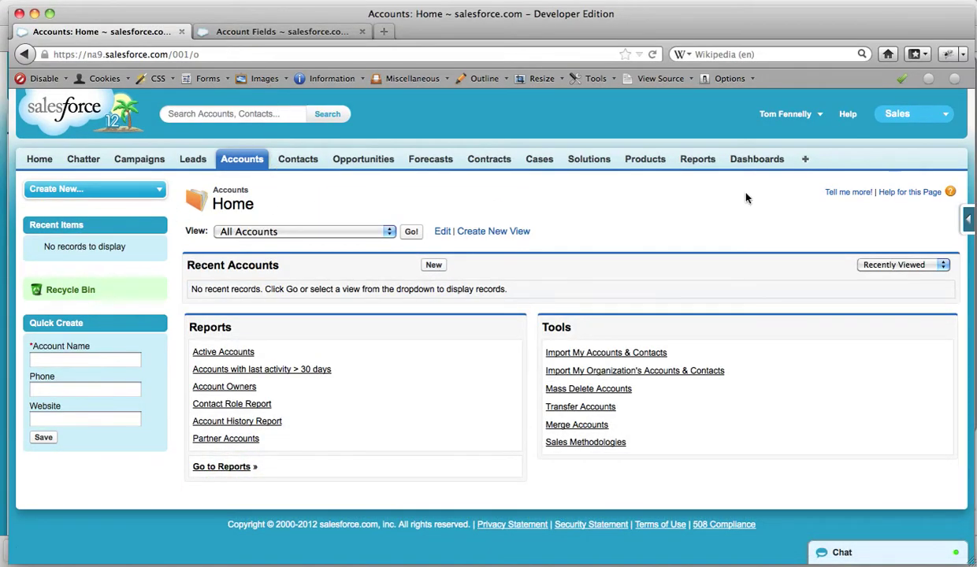
click(653, 55)
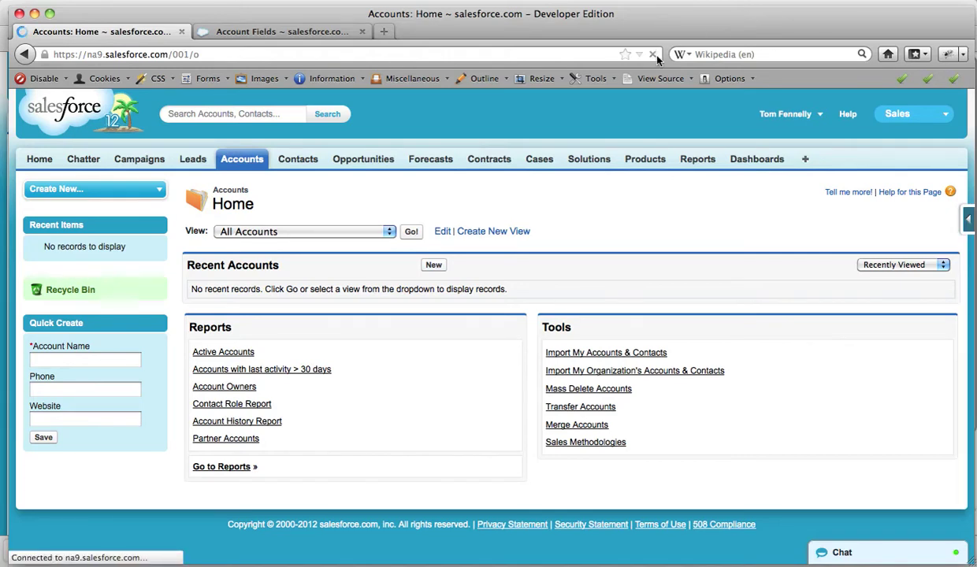
click(289, 33)
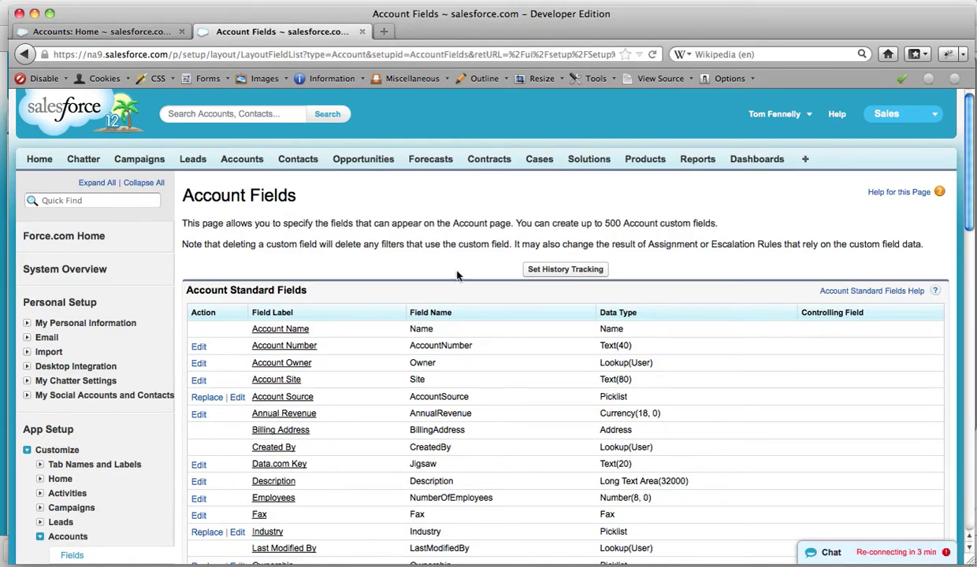
Step: Inspect the Production Account Id custom field, then go back to Accounts Home and the first browser
scroll(748, 315, down, 3)
scroll(765, 331, down, 15)
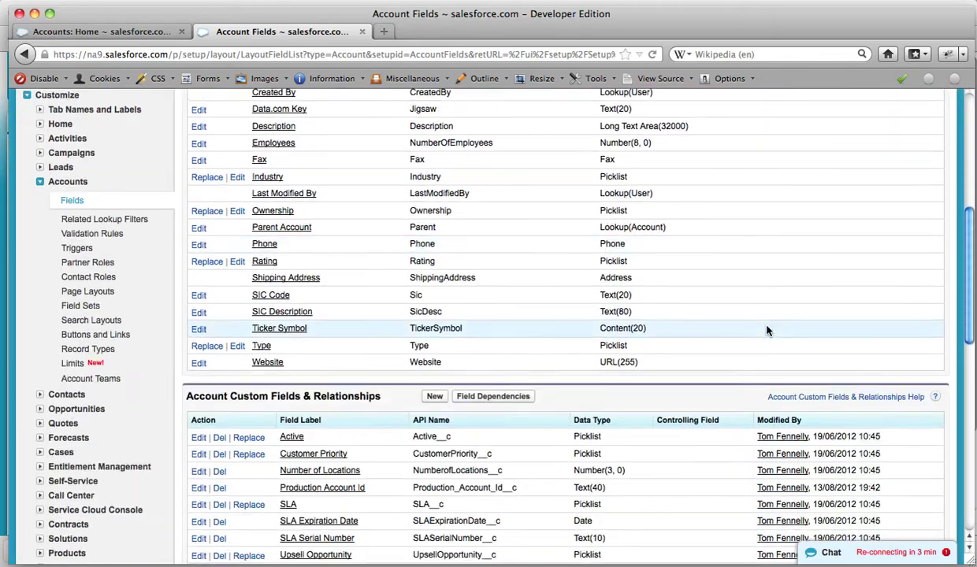
scroll(629, 306, up, 4)
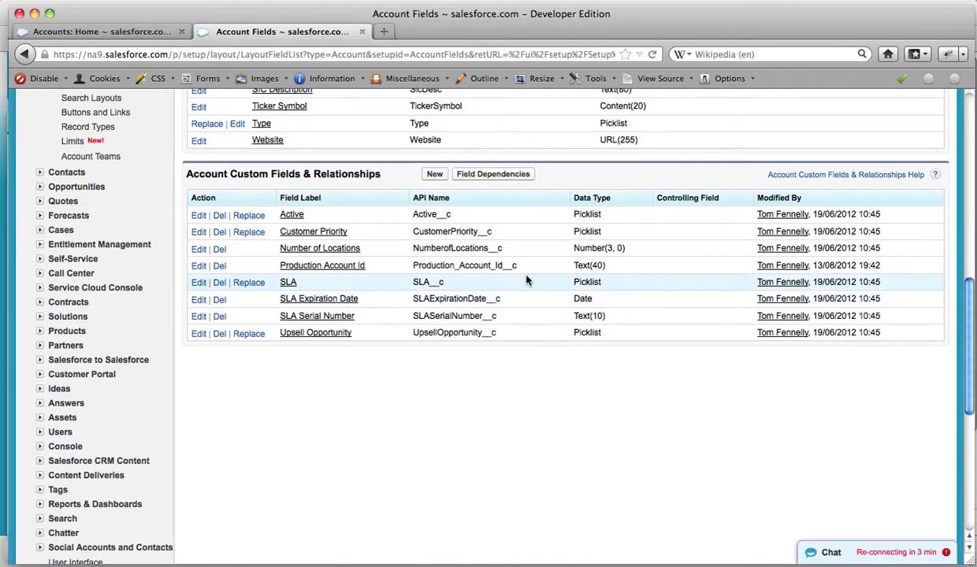
drag(520, 266, 269, 267)
click(287, 393)
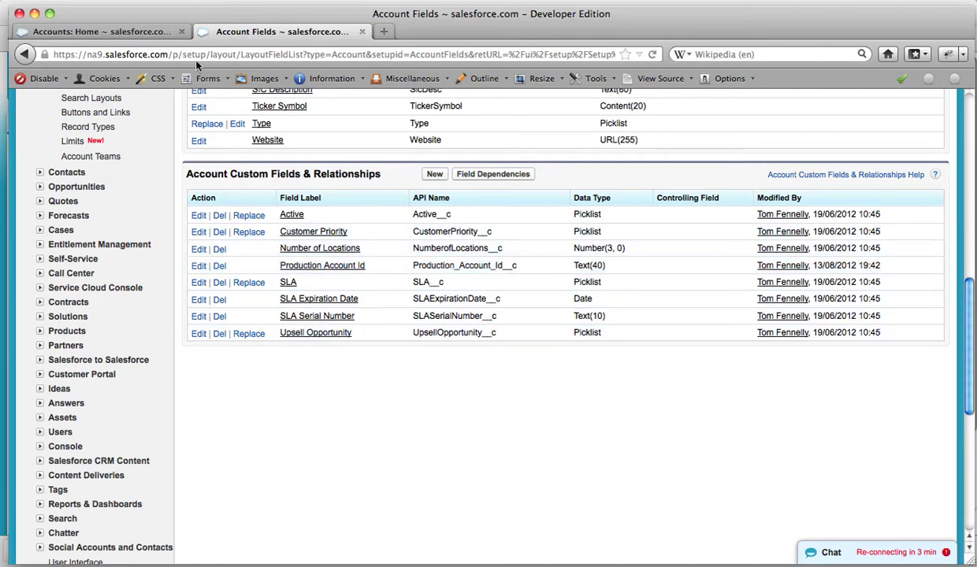
scroll(452, 367, up, 5)
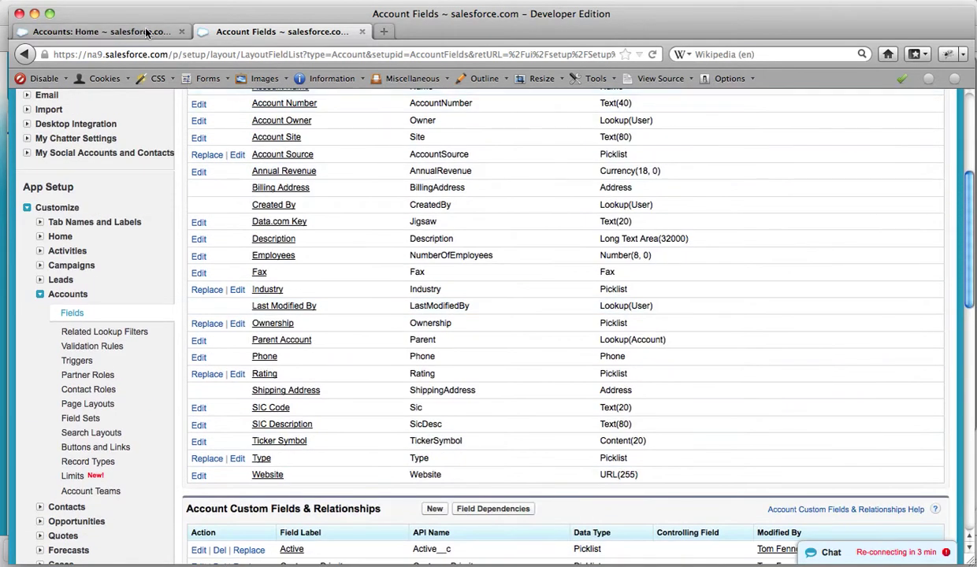
click(102, 31)
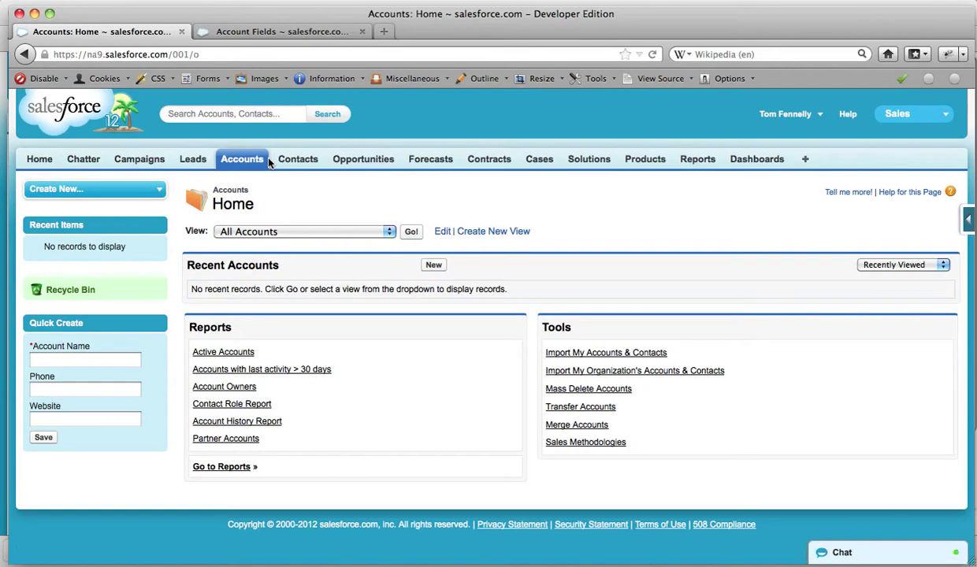
key(super+Tab)
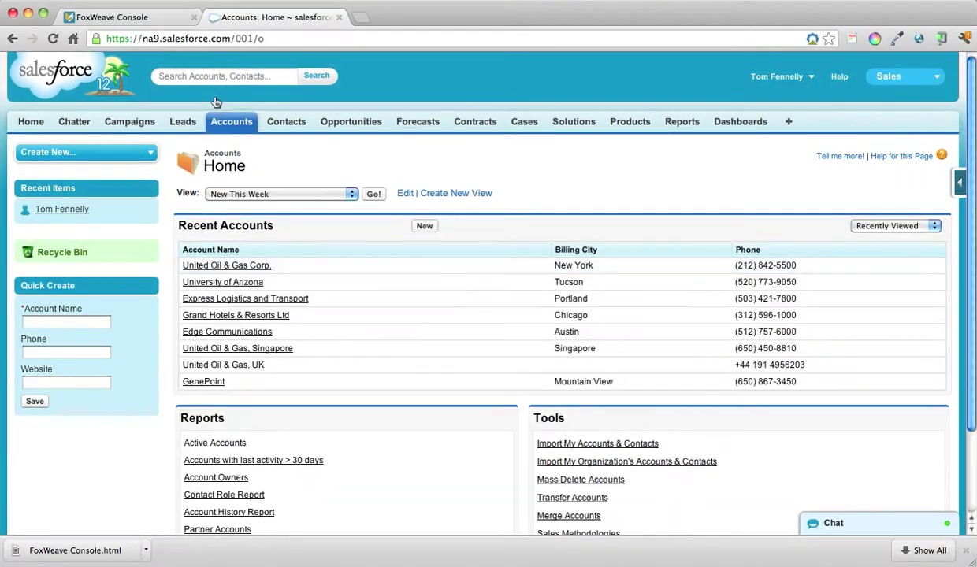
Step: Add an integration application named 'SF Prod to Staging Sync', fixing a typo in the name
click(148, 16)
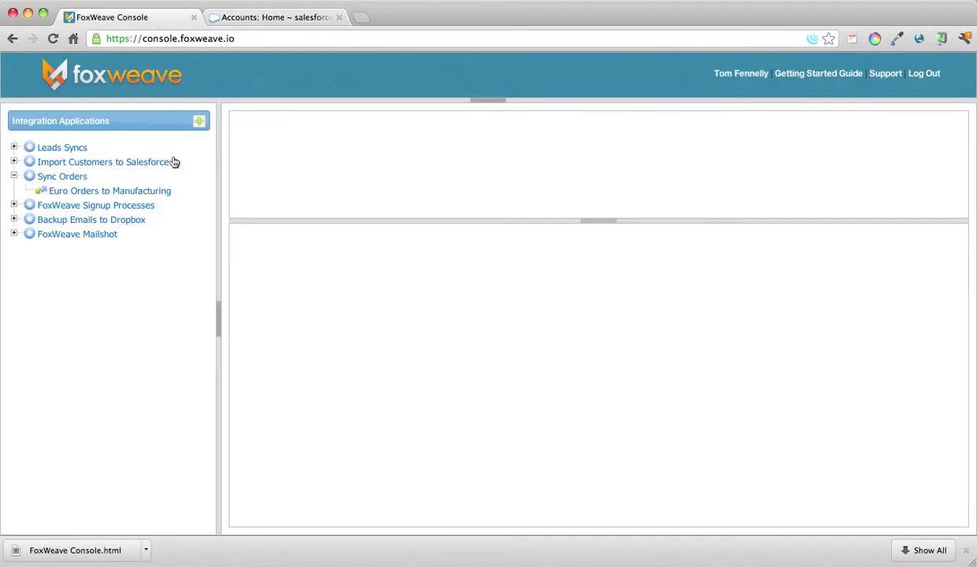
click(200, 123)
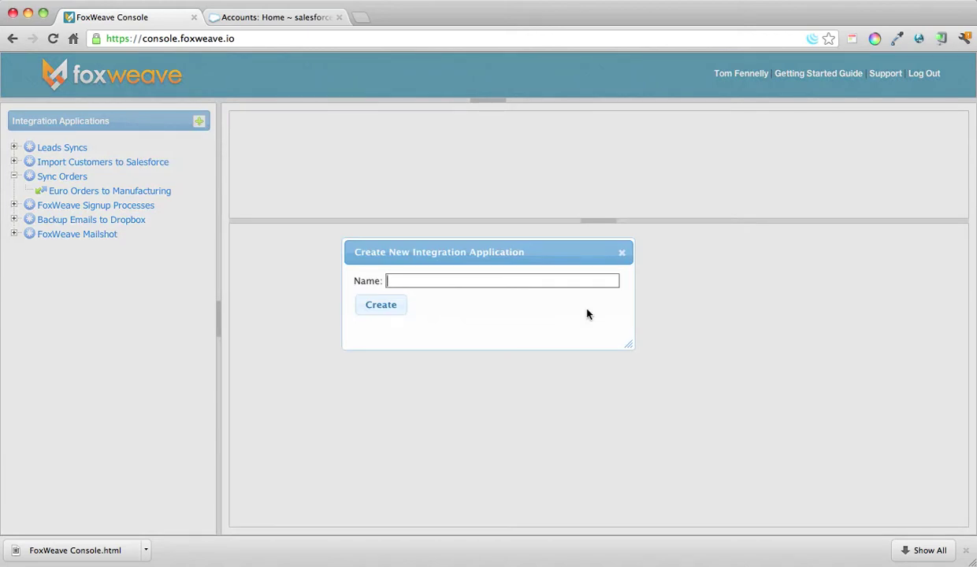
text(SF Prod to D)
key(BackSpace)
text(Staging)
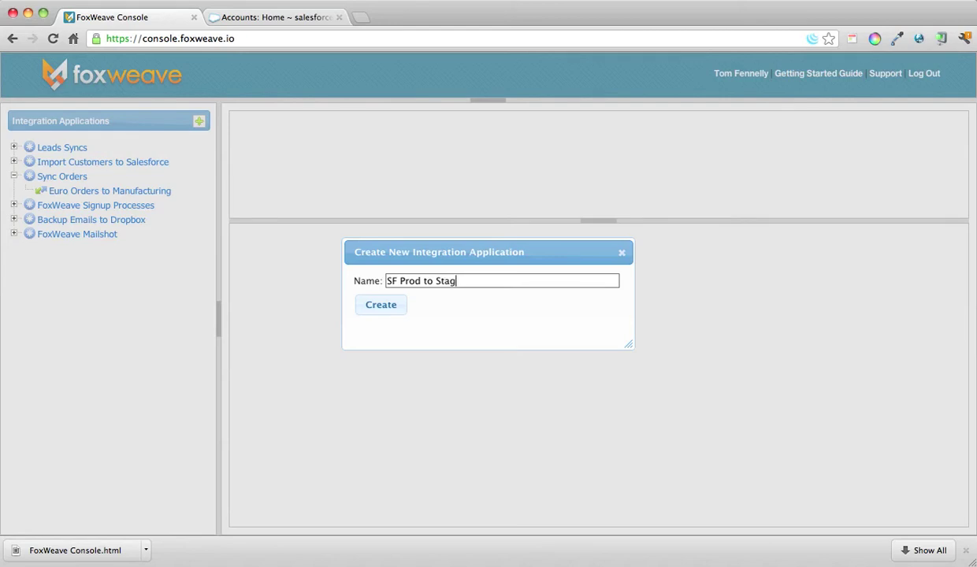
text( Sync)
key(Return)
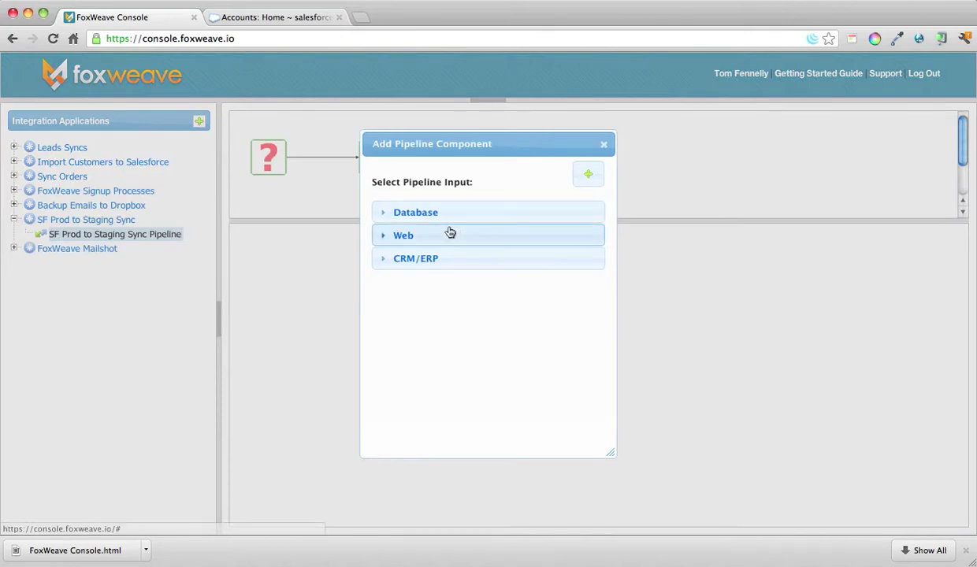
Step: Choose CRM/ERP > Salesforce as both the pipeline input and output
click(435, 259)
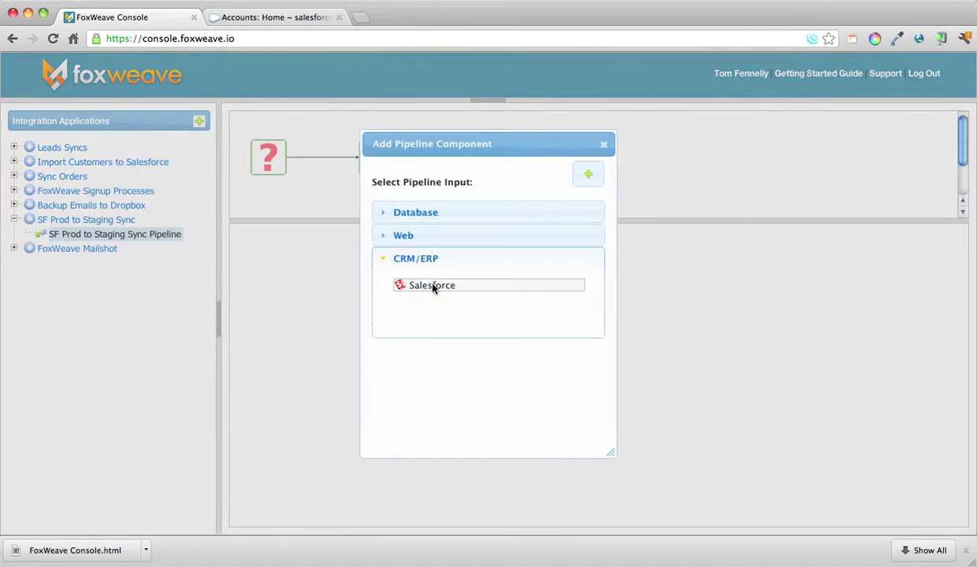
click(432, 287)
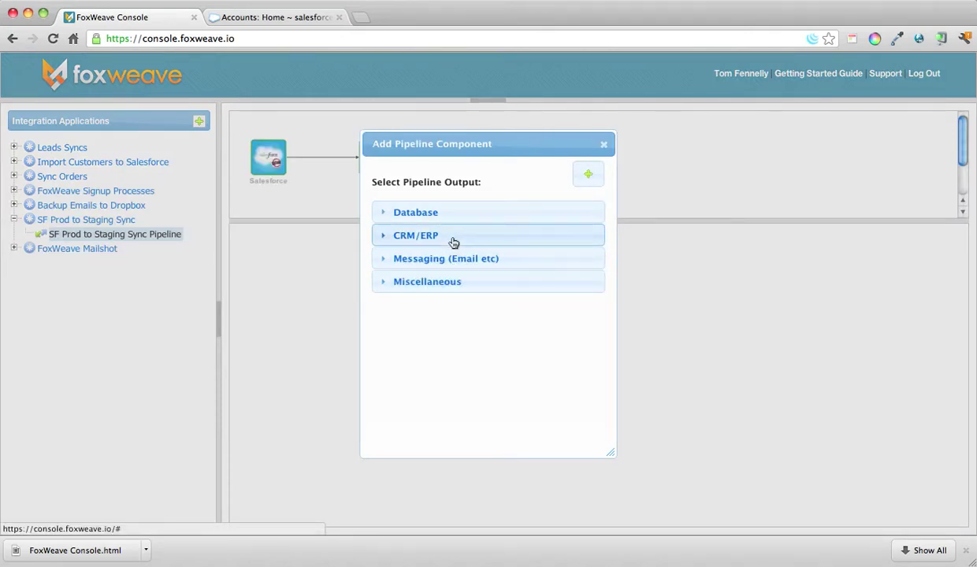
click(454, 243)
click(452, 263)
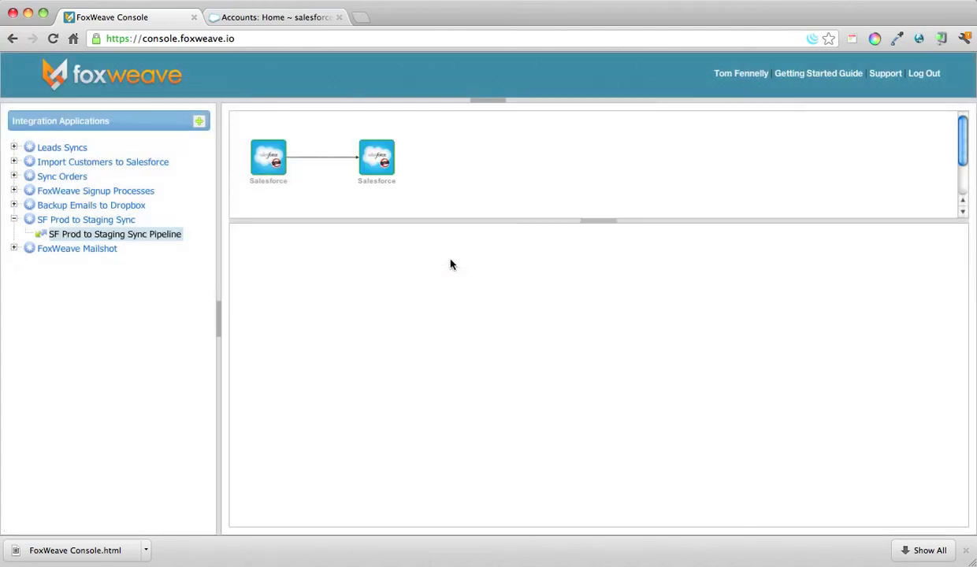
Step: Set the input Salesforce node to read Account records from the production account
click(260, 151)
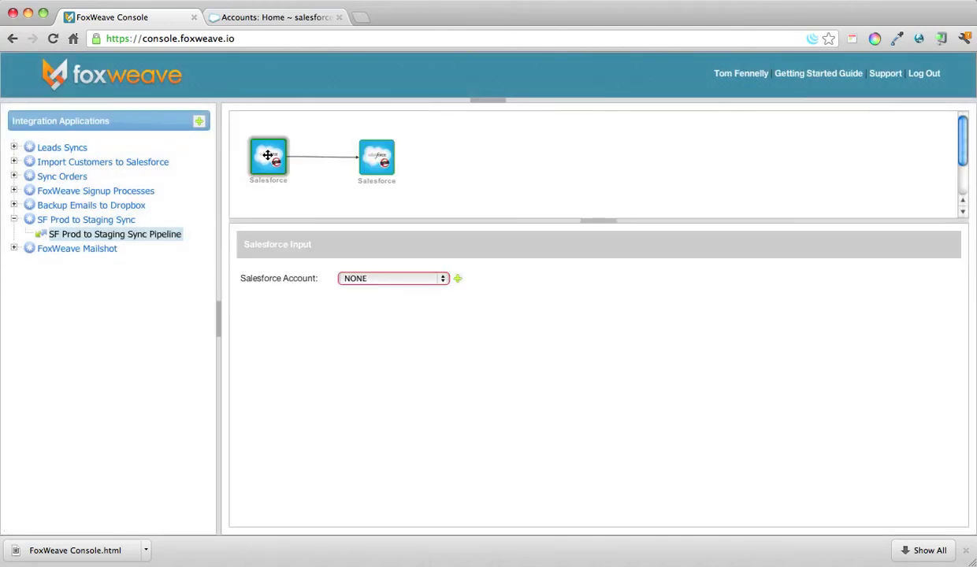
click(379, 279)
click(383, 301)
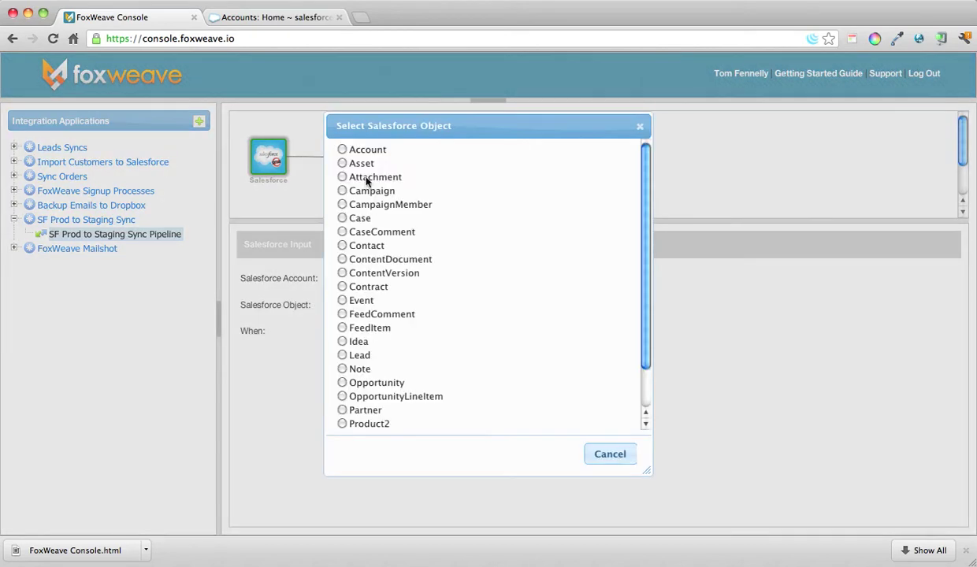
click(342, 150)
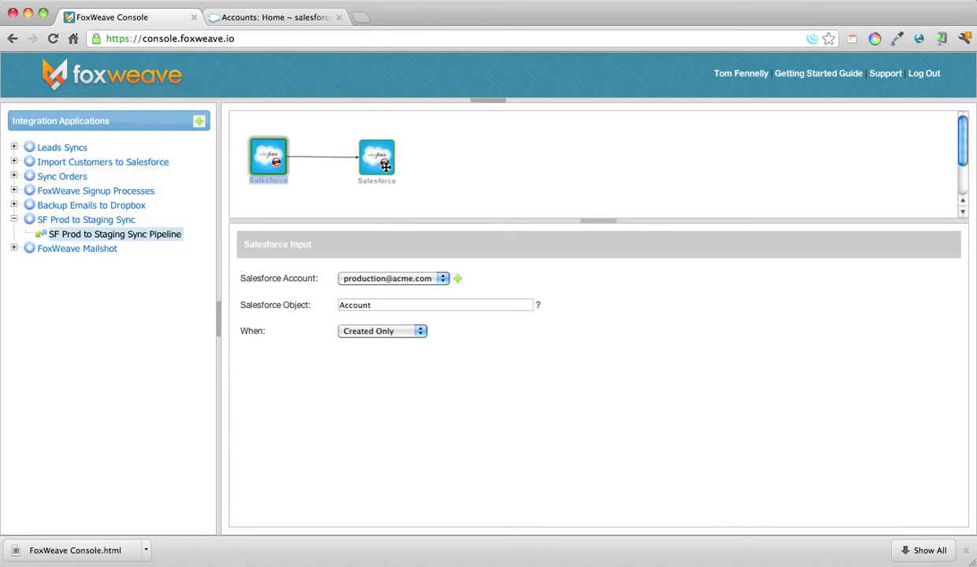
click(385, 165)
Step: Set the output node to Create Account records in the staging Salesforce account
click(397, 278)
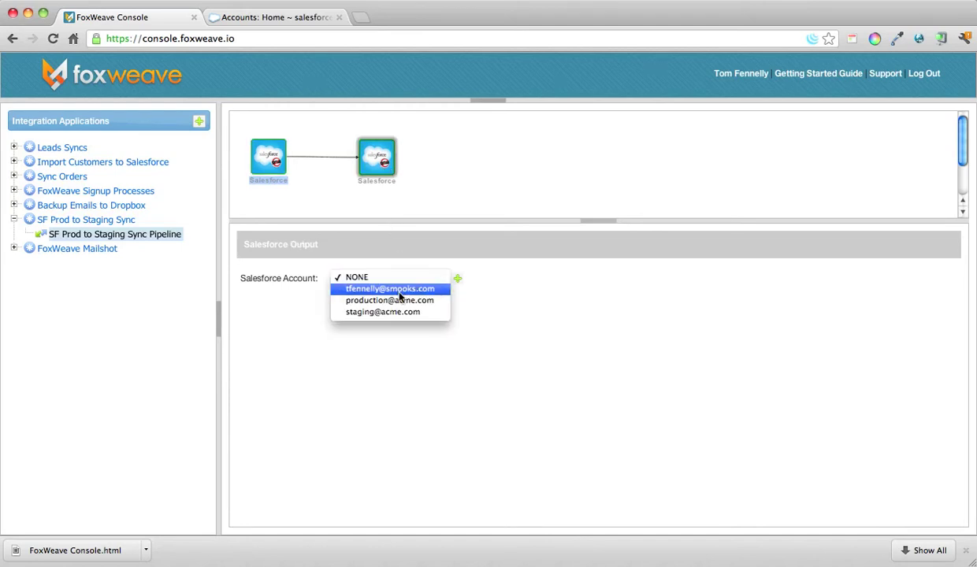
click(401, 312)
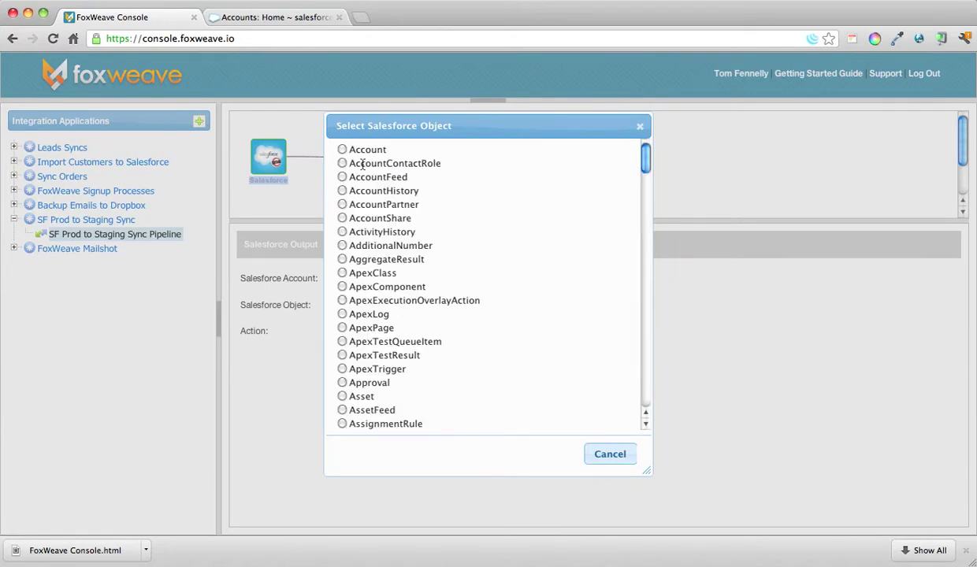
click(342, 150)
click(352, 331)
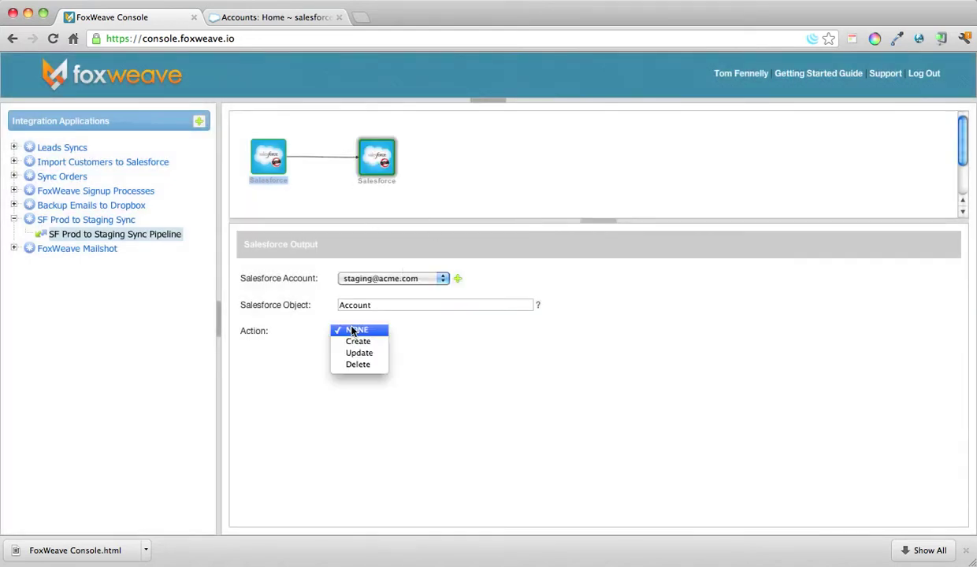
click(369, 342)
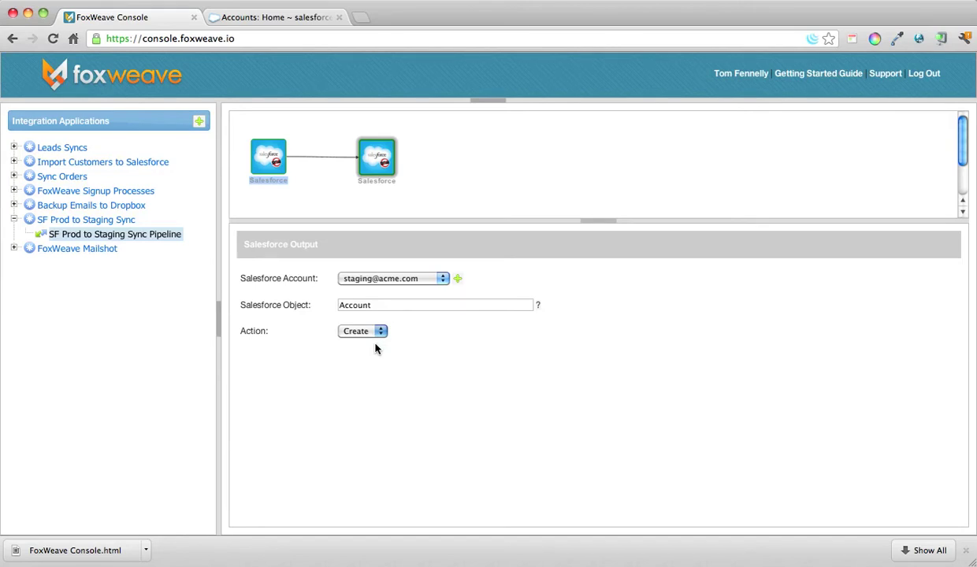
Step: Rename the pipeline to 'Accoutn Stbc'
double_click(73, 236)
text(Acc)
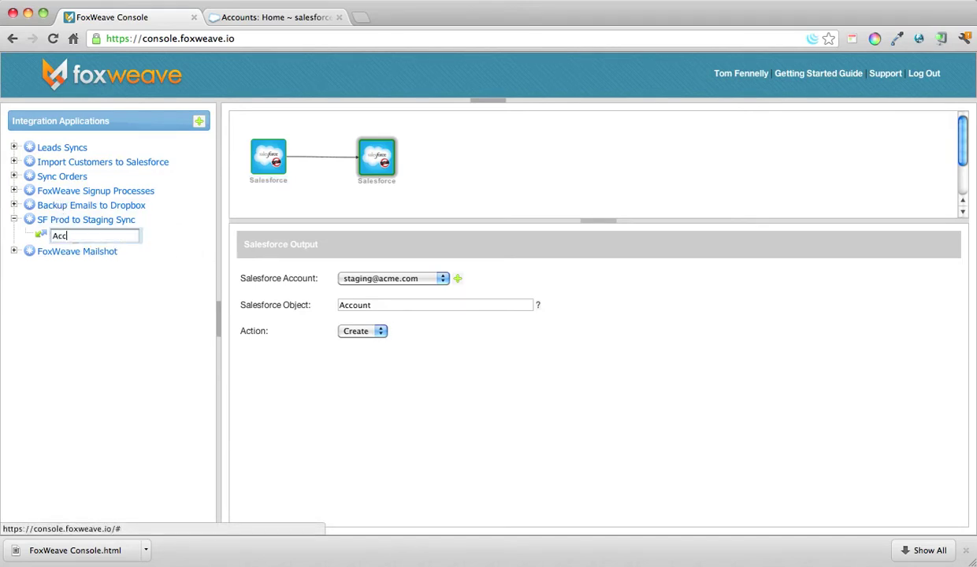
text(outn Stbc)
key(Return)
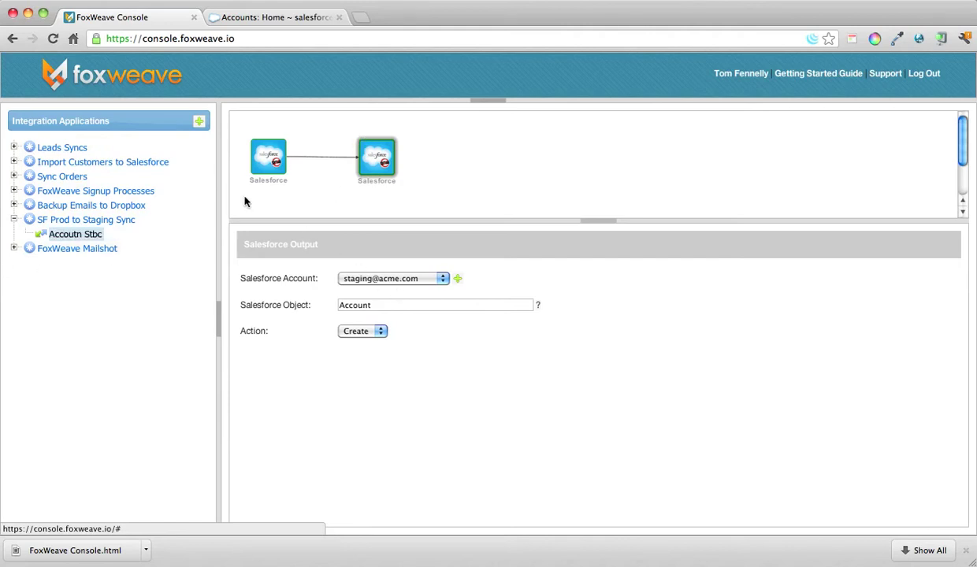
Step: Add a new pipeline to SF Prod to Staging Sync with Salesforce as input and output
click(77, 221)
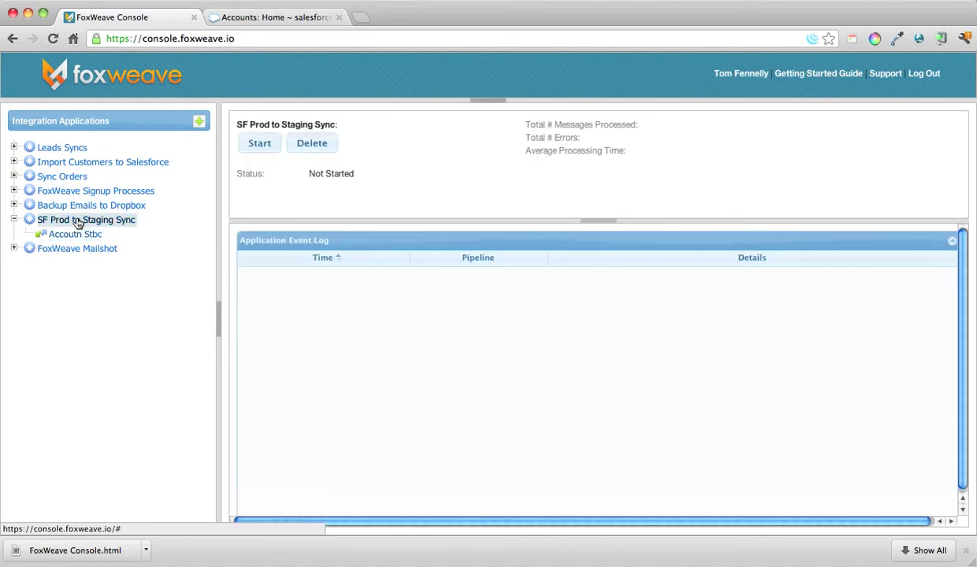
right_click(77, 219)
click(122, 227)
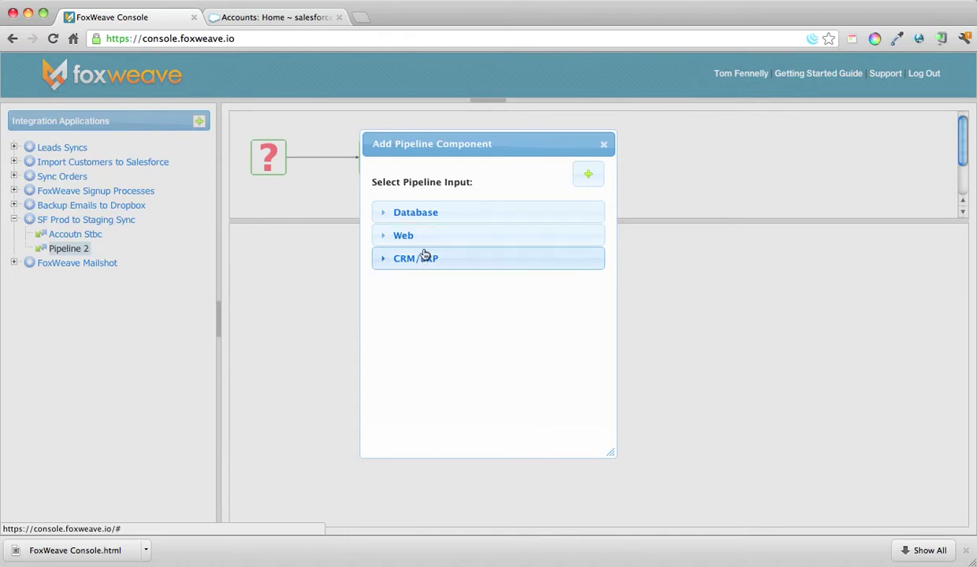
click(422, 257)
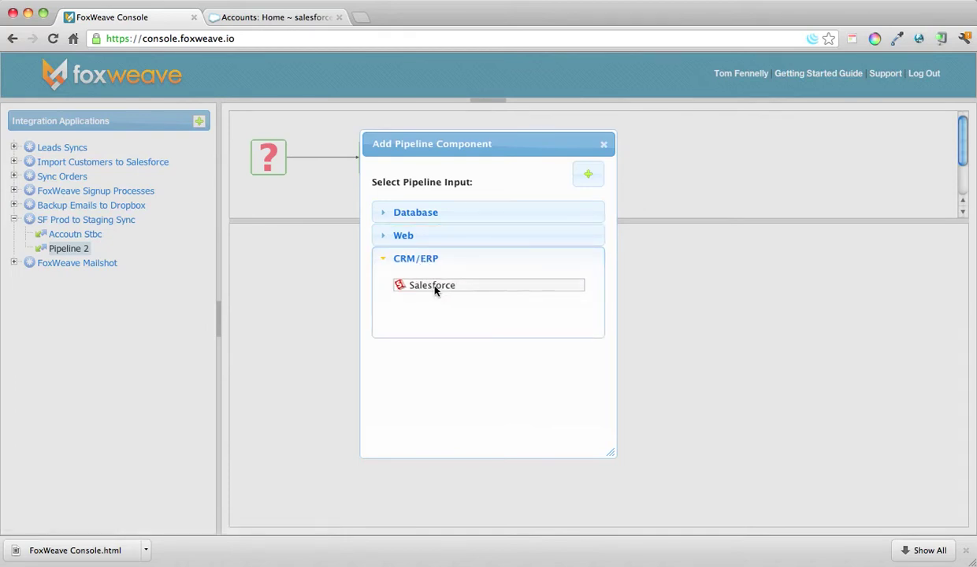
click(423, 279)
click(428, 238)
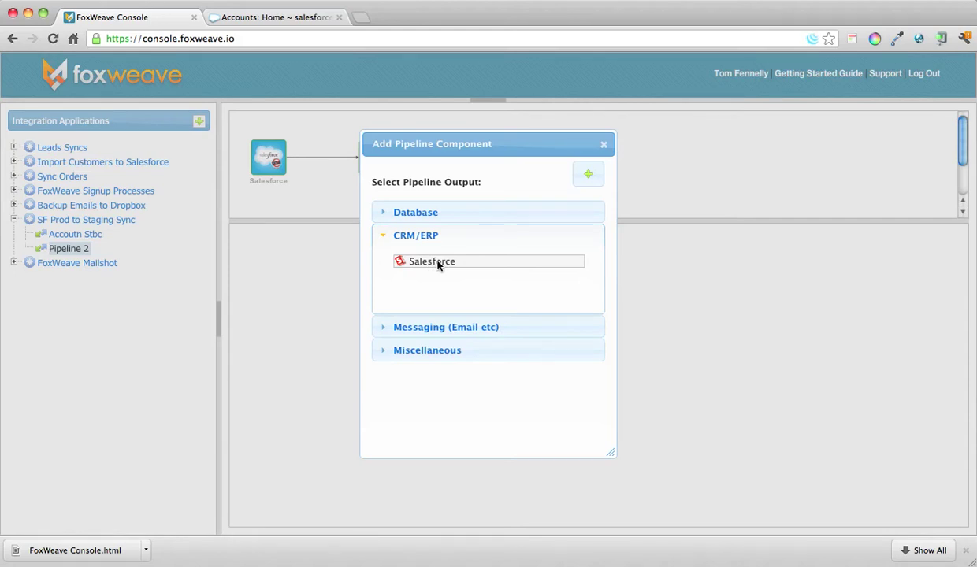
click(437, 264)
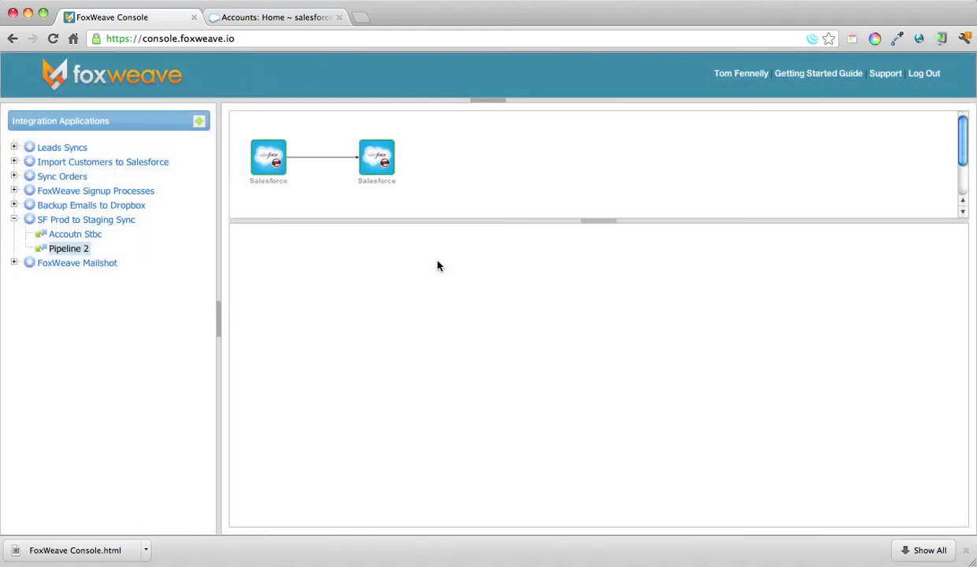
Step: Set the input Salesforce node to read Contact records from the production account
click(259, 158)
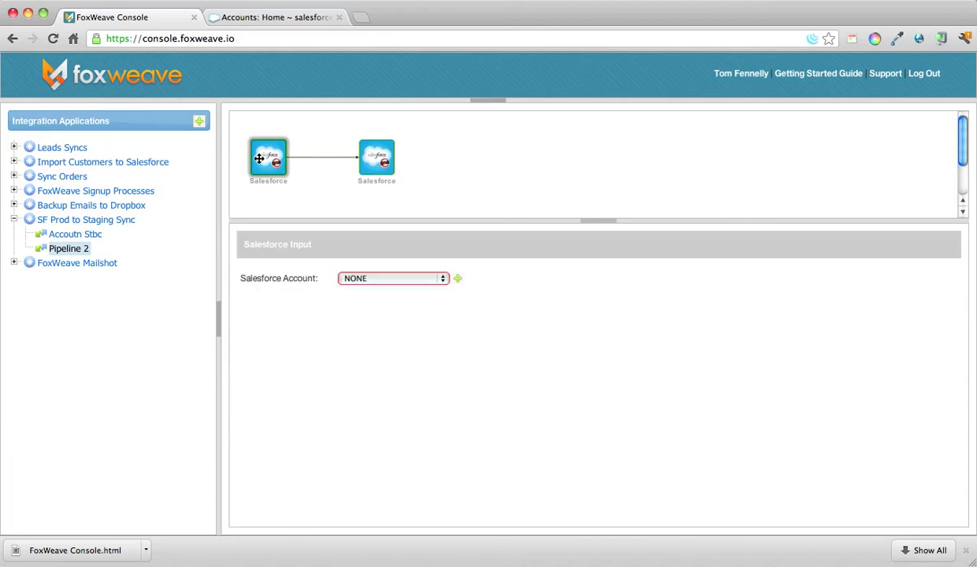
click(386, 280)
click(390, 300)
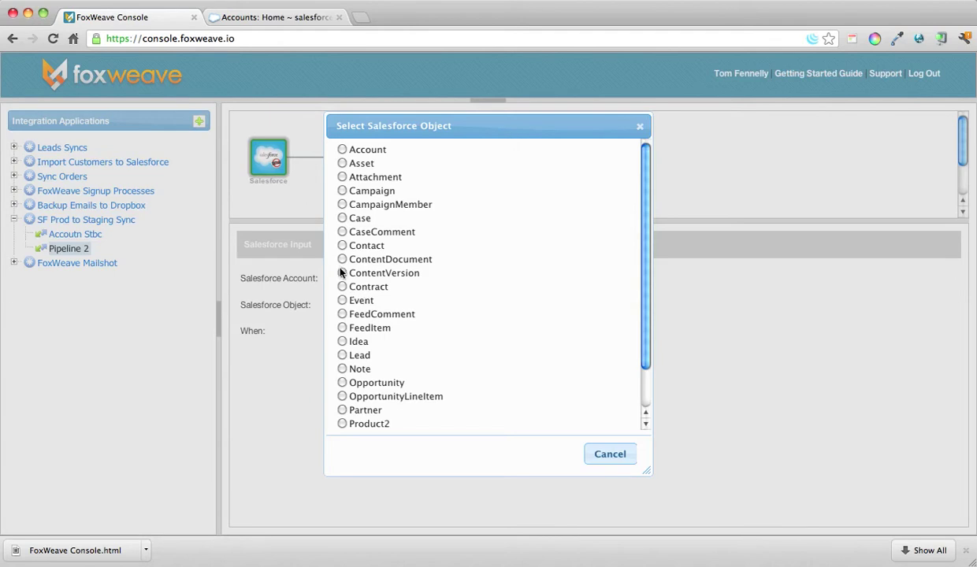
click(342, 245)
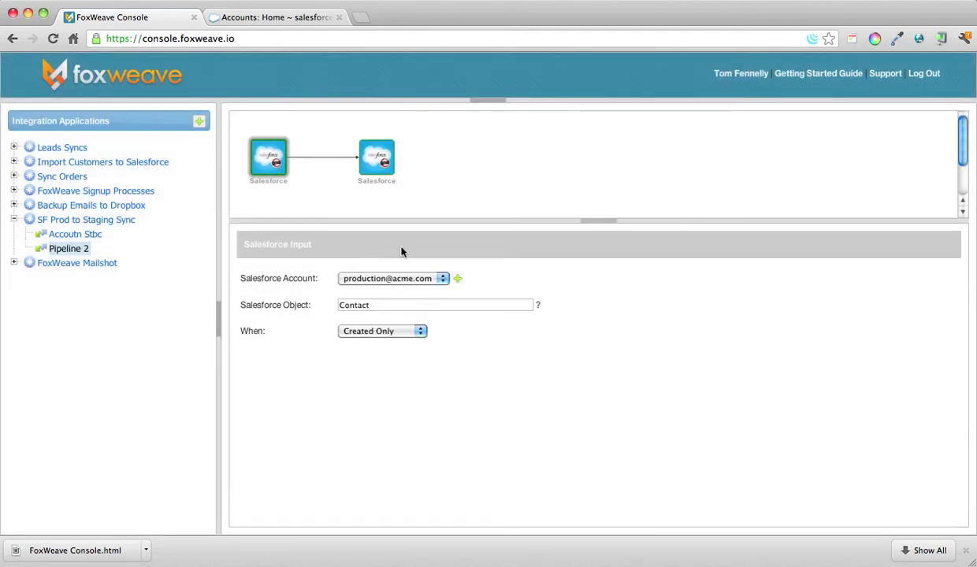
click(377, 162)
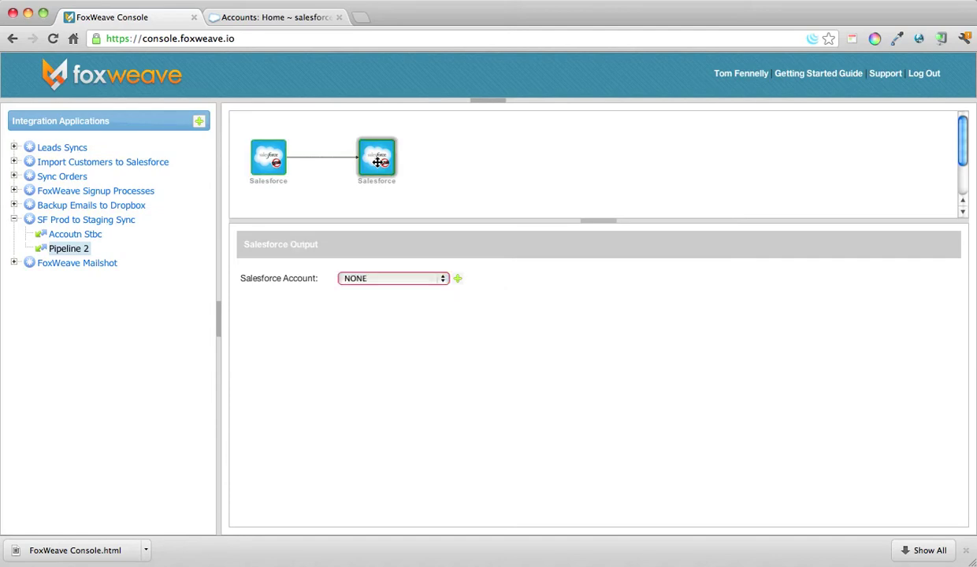
Step: Set Pipeline 2's output to the staging account, object Contact, action Create
click(389, 278)
click(392, 313)
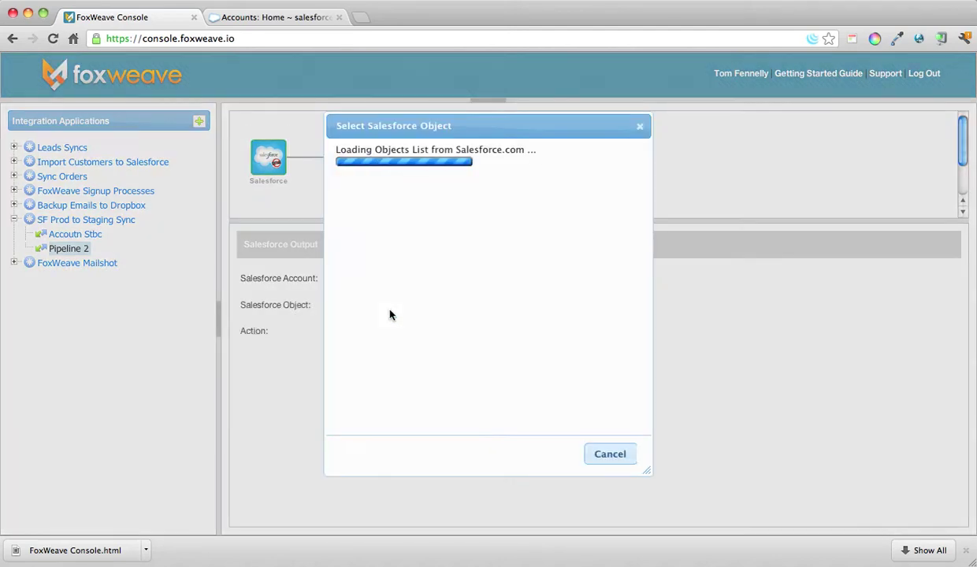
scroll(390, 314, down, 5)
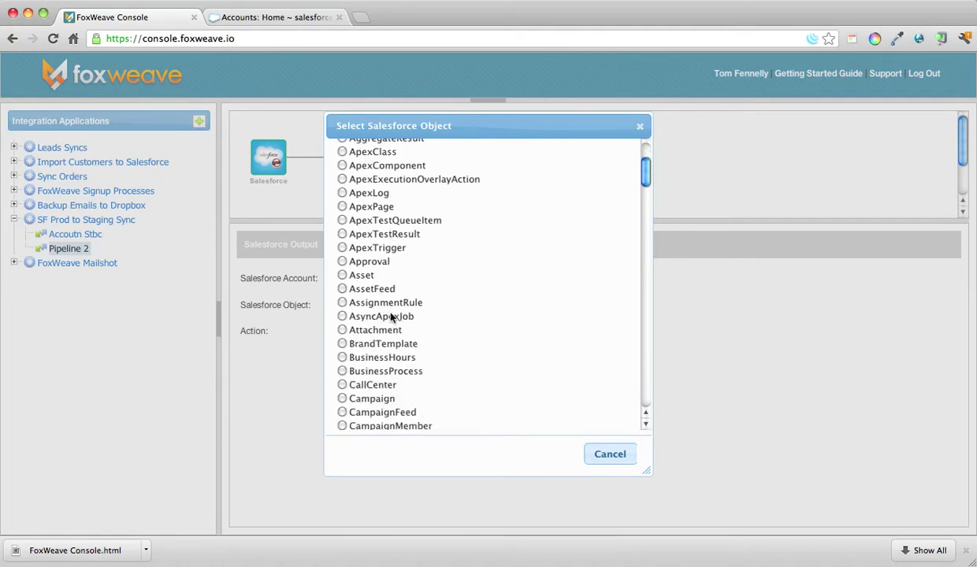
scroll(391, 314, down, 3)
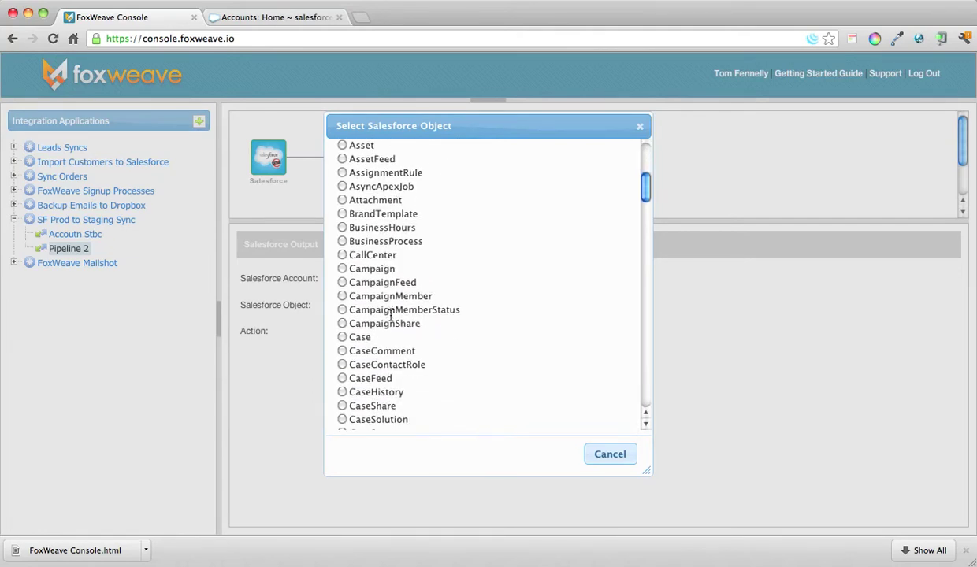
scroll(391, 314, down, 5)
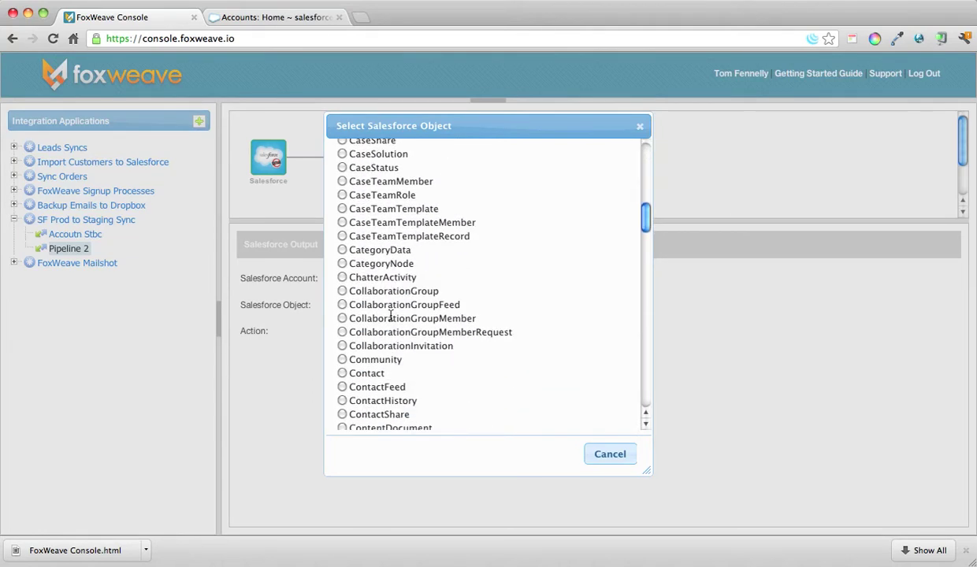
click(342, 373)
click(362, 331)
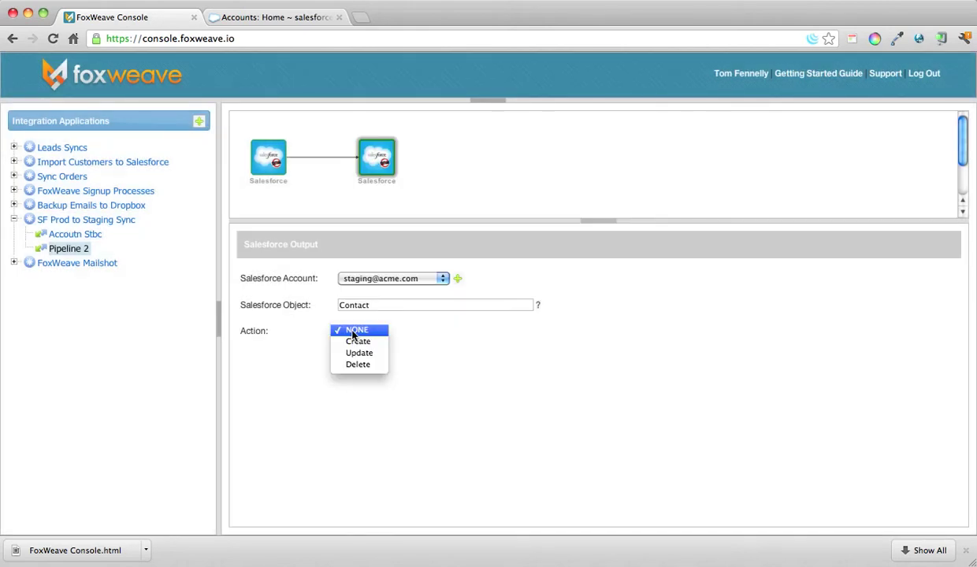
click(355, 343)
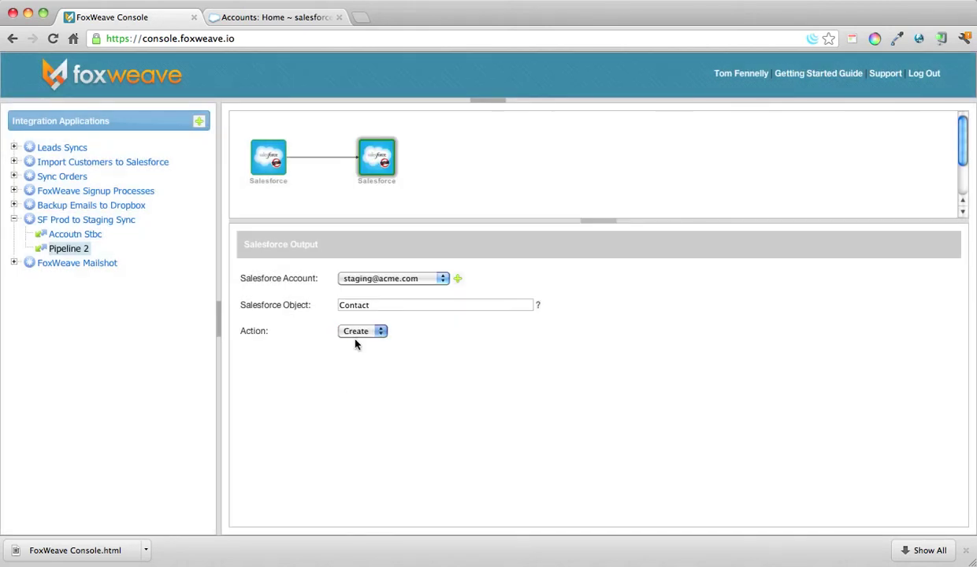
click(76, 247)
Step: Name Pipeline 2 'Contact Sync' and correct 'Accoutn Stbc' to 'Account Stbc'
text(Contact Sync)
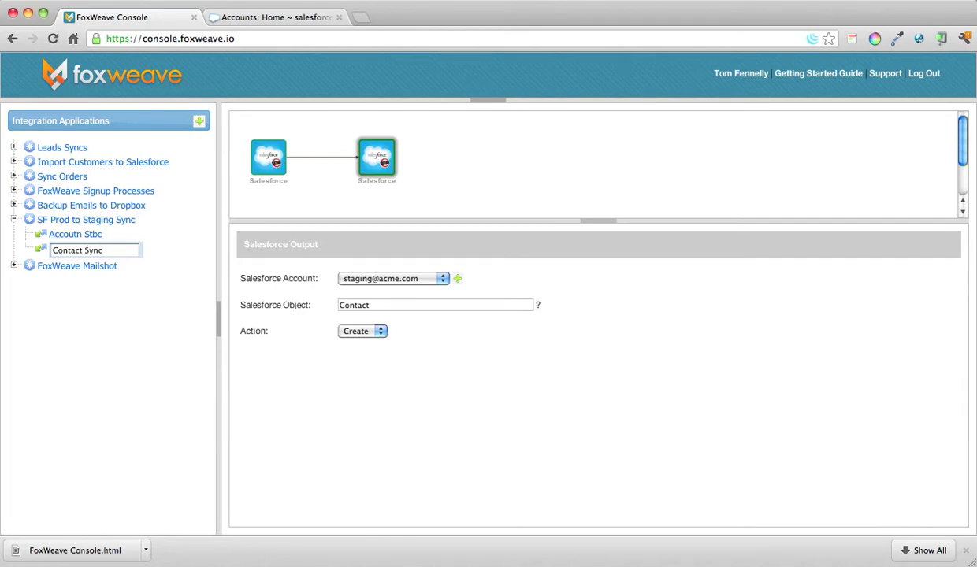
key(Return)
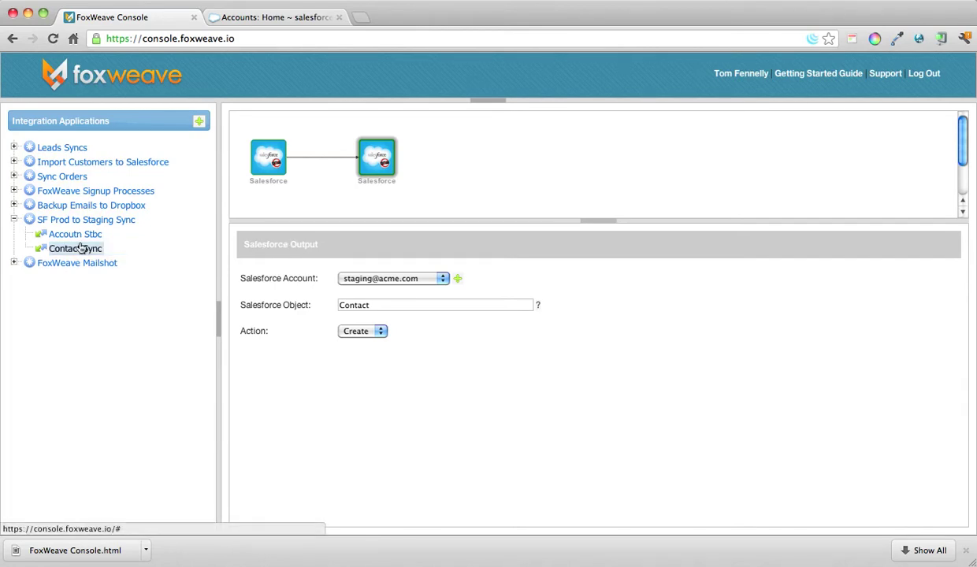
double_click(79, 238)
click(100, 235)
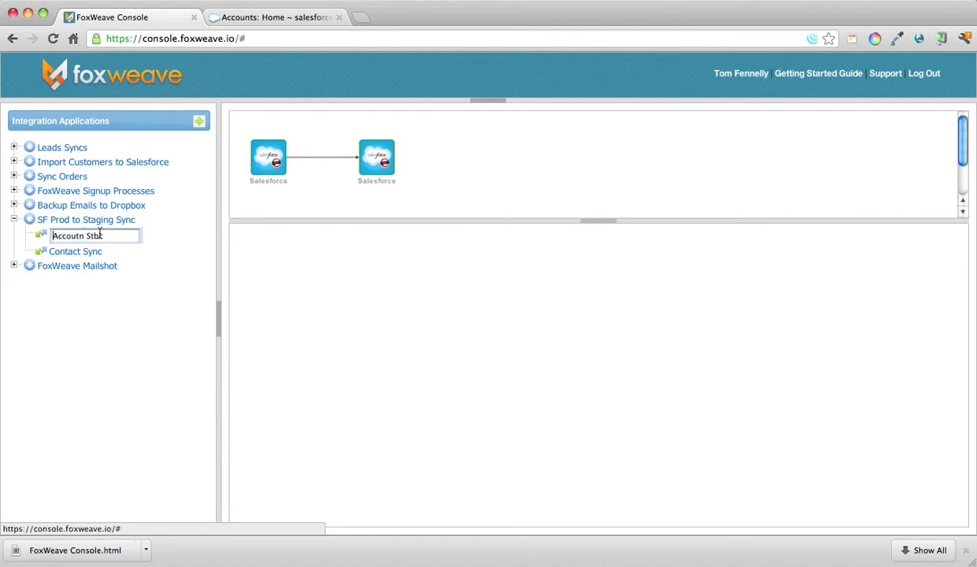
key(BackSpace)
key(BackSpace)
text(nt)
key(Return)
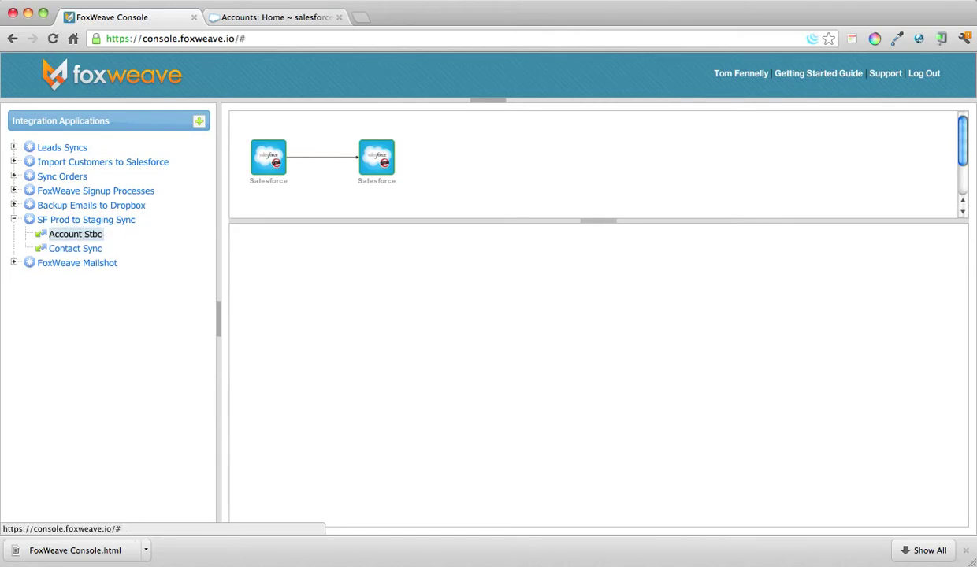
Step: Change 'Account Stbc' to 'Account Sync' and show the SF Prod to Staging Sync overview
double_click(103, 234)
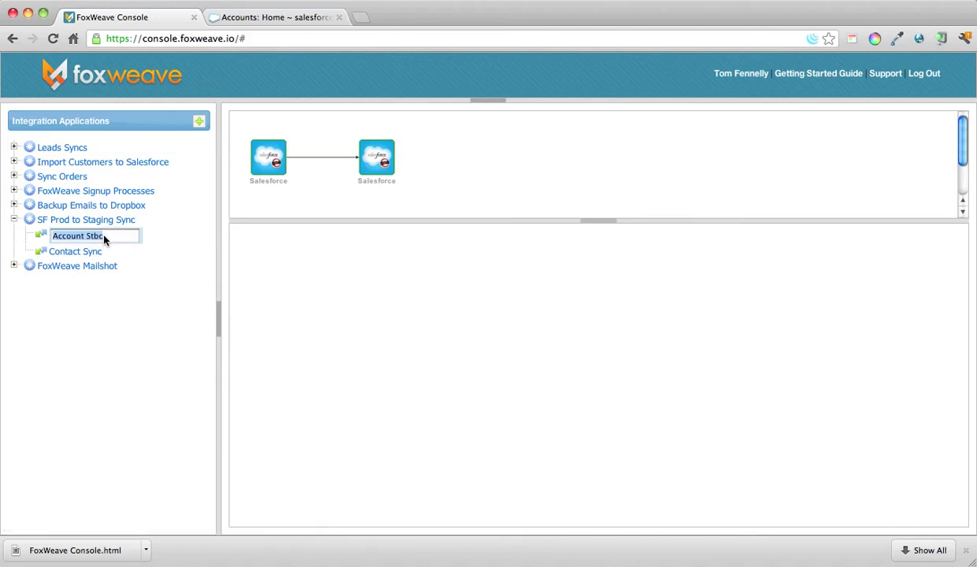
click(103, 237)
key(Return)
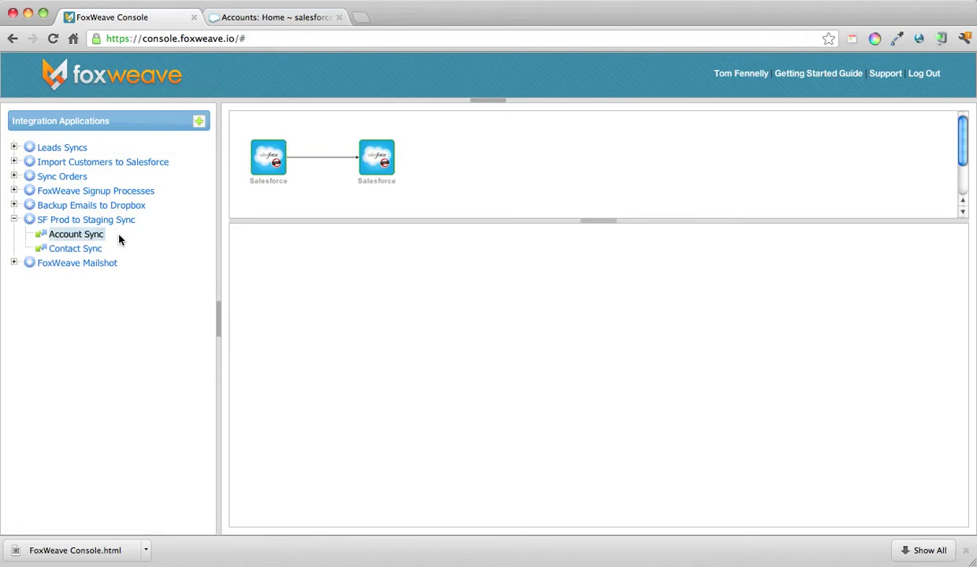
click(91, 222)
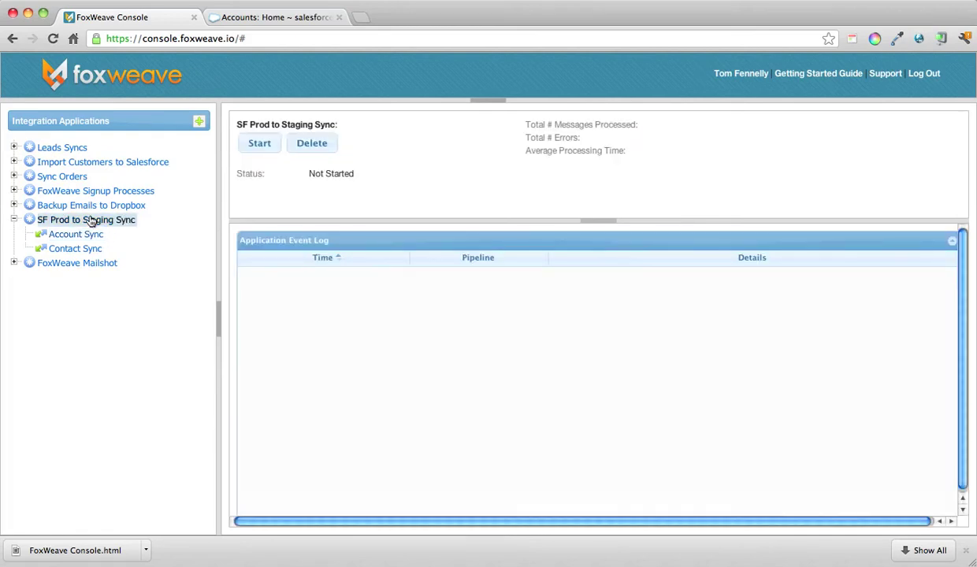
Step: In Account Sync, insert a JavaScript processor between the two Salesforce nodes
click(91, 235)
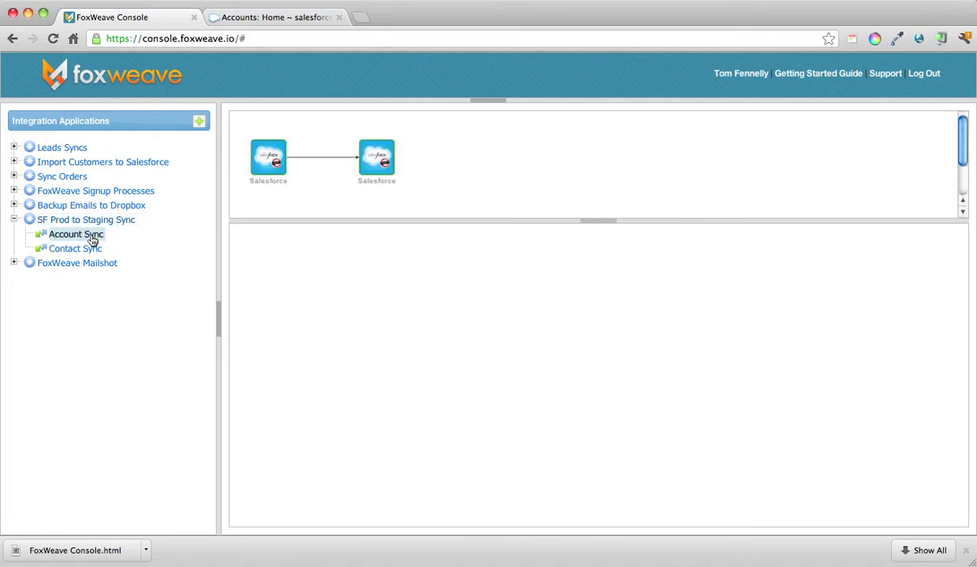
click(255, 168)
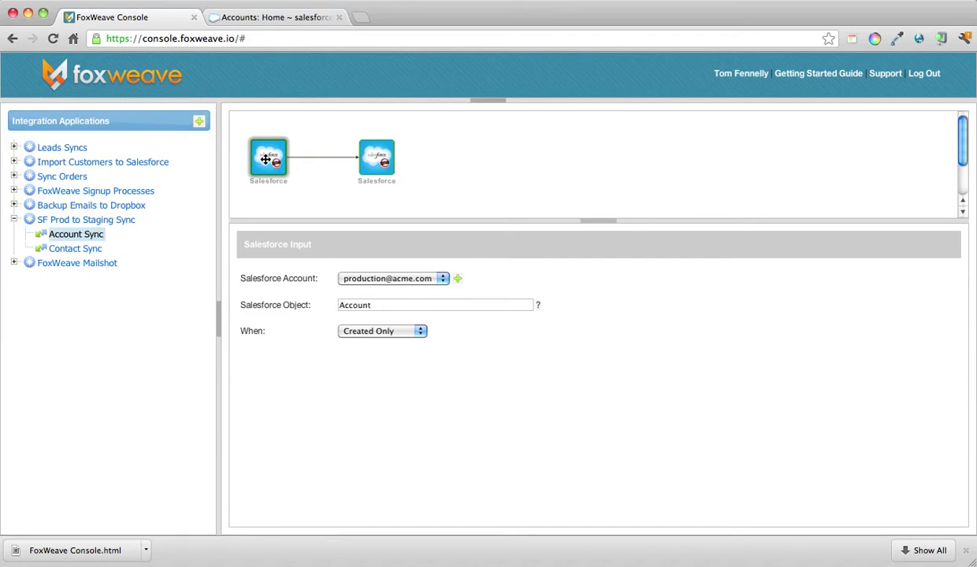
right_click(267, 159)
click(292, 166)
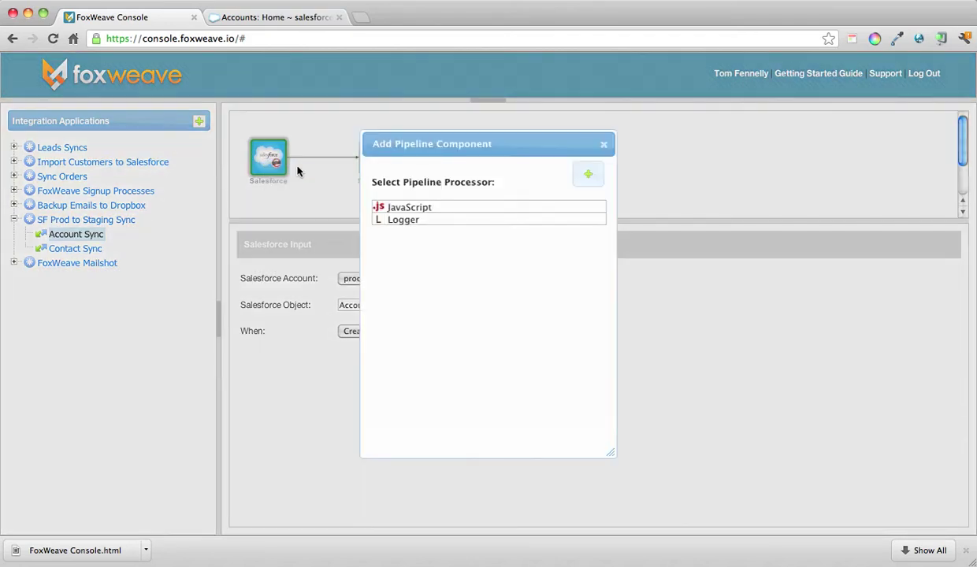
double_click(417, 208)
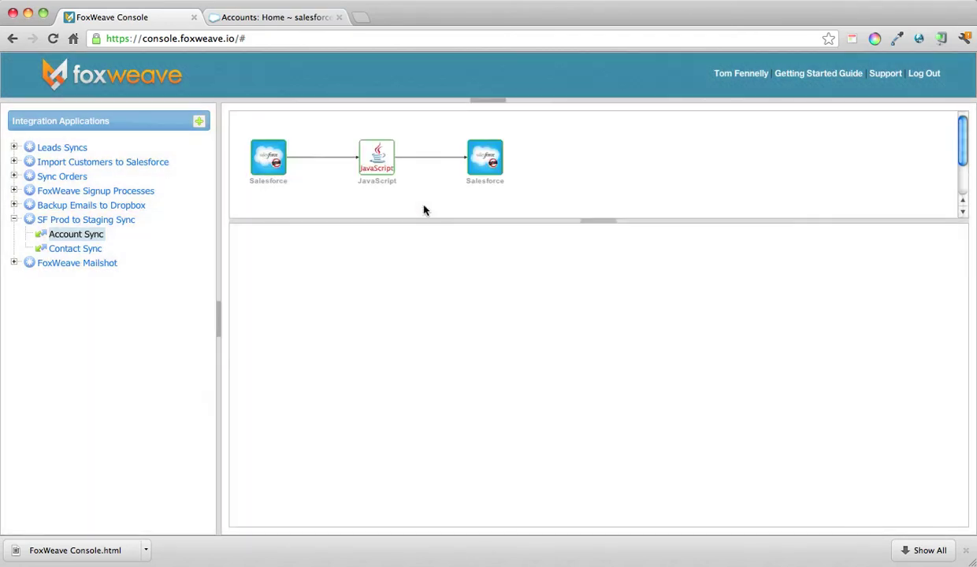
click(371, 151)
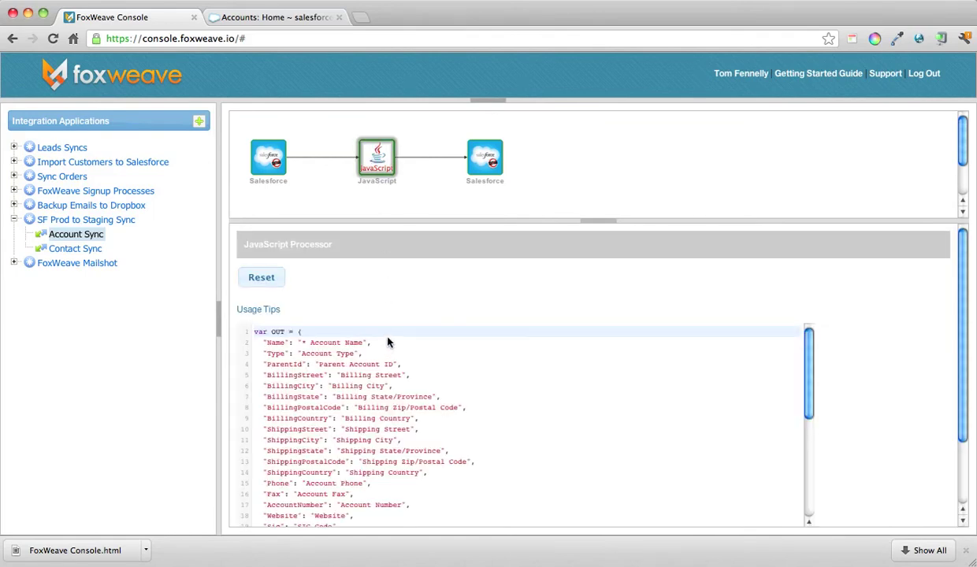
Step: Add 'var OUT = IN;' as the script's first line
click(377, 332)
key(Home)
key(Return)
key(Up)
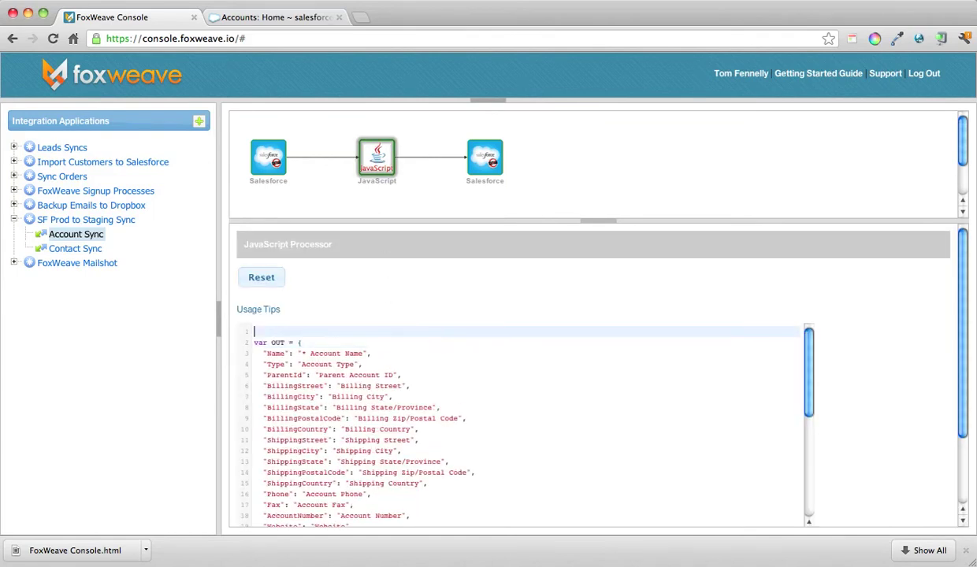
text(var OUT = IN;)
key(Return)
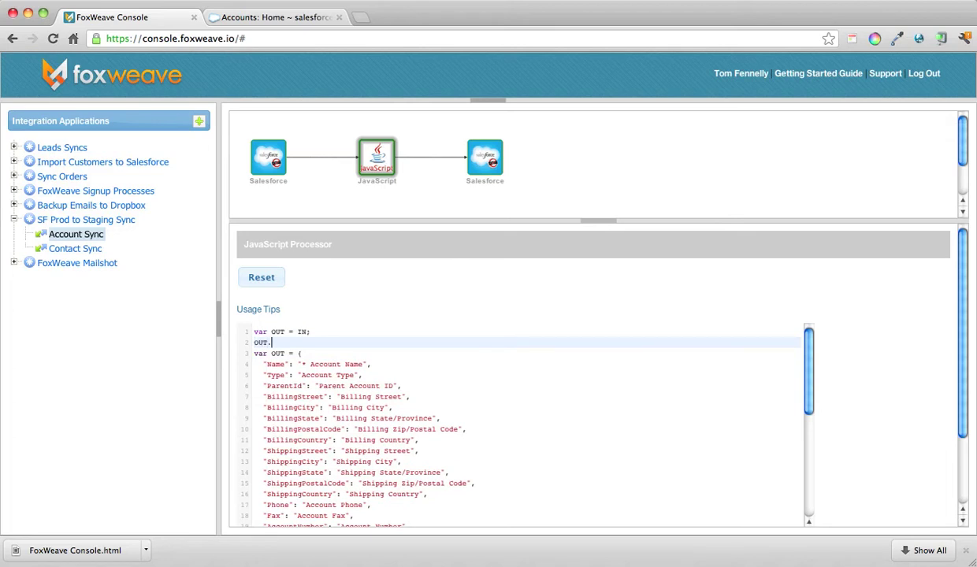
Step: Add the line 'OUT.Production_Account_Id__c = IN.Id;' to the script
scroll(452, 367, down, 10)
double_click(318, 430)
key(super+c)
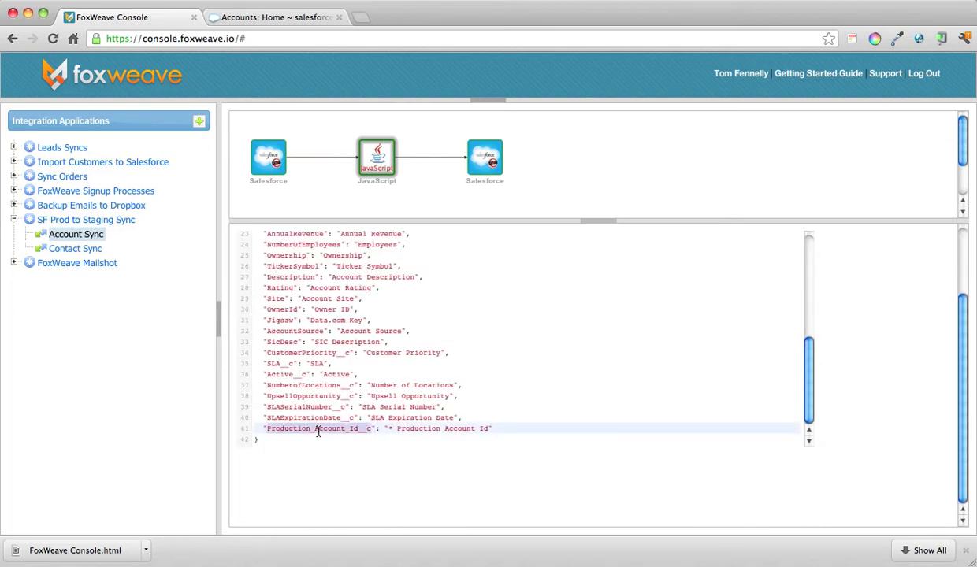
scroll(318, 429, up, 15)
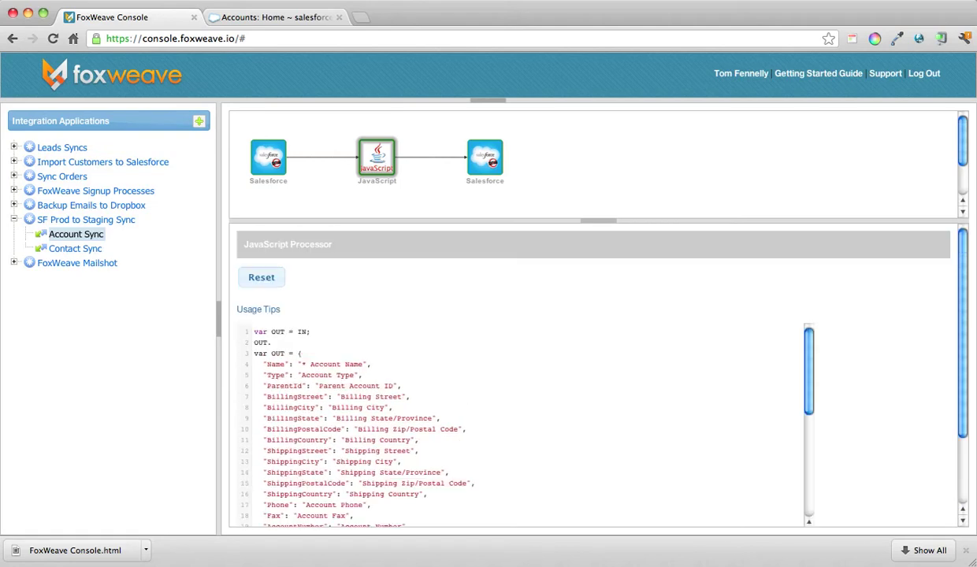
click(293, 344)
key(super+v)
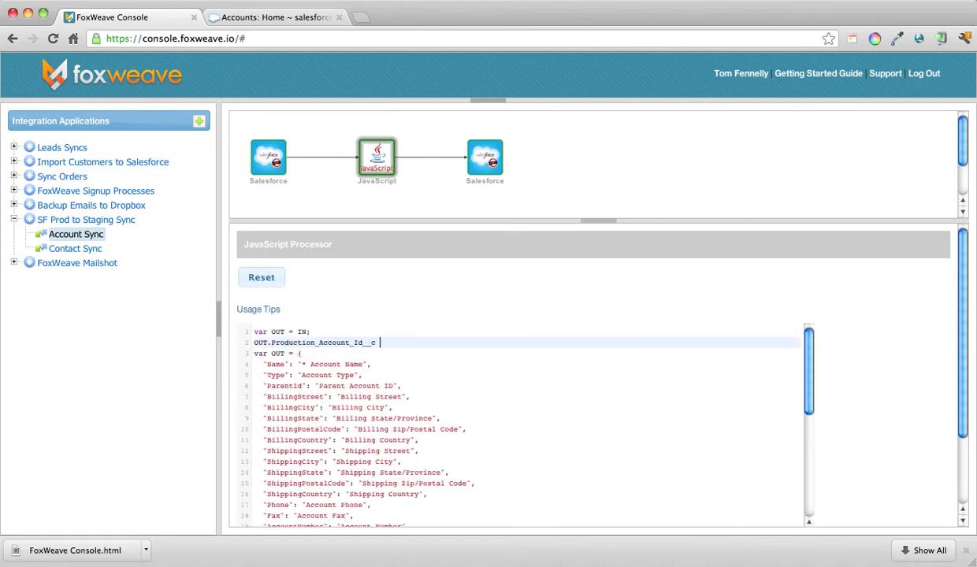
text(= IN.)
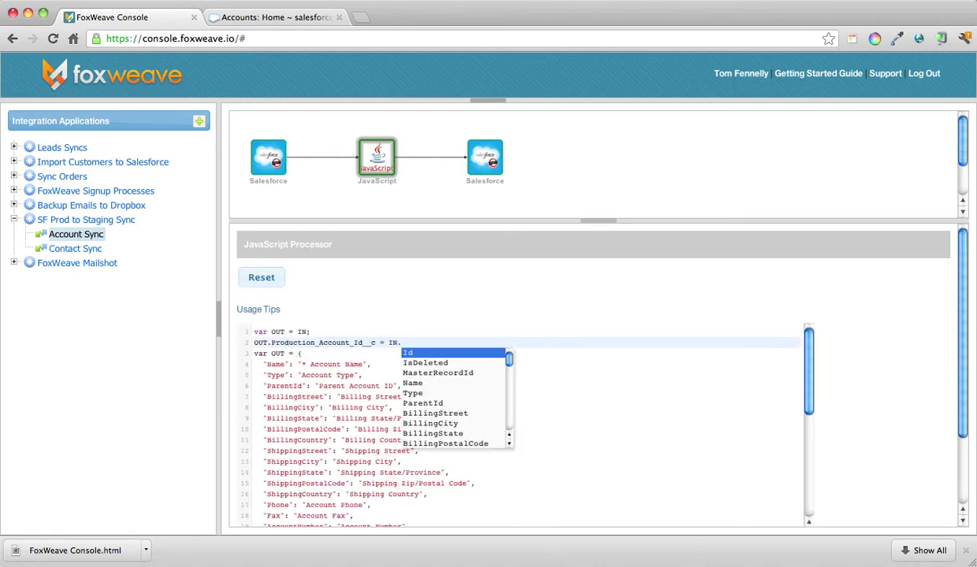
key(Down)
key(Up)
key(Return)
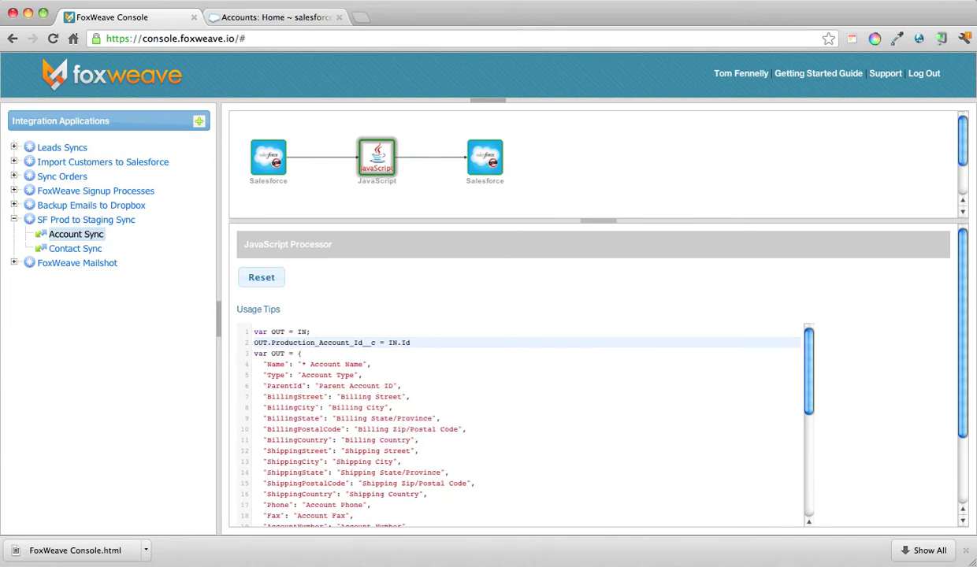
Step: Delete the old field template below the two new script lines
key(shift+Down)
key(shift+Down)
key(shift+Down)
key(shift+Down)
key(shift+Down)
key(shift+Down)
key(shift+Down)
key(shift+Down)
key(shift+Down)
key(shift+Down)
key(shift+Down)
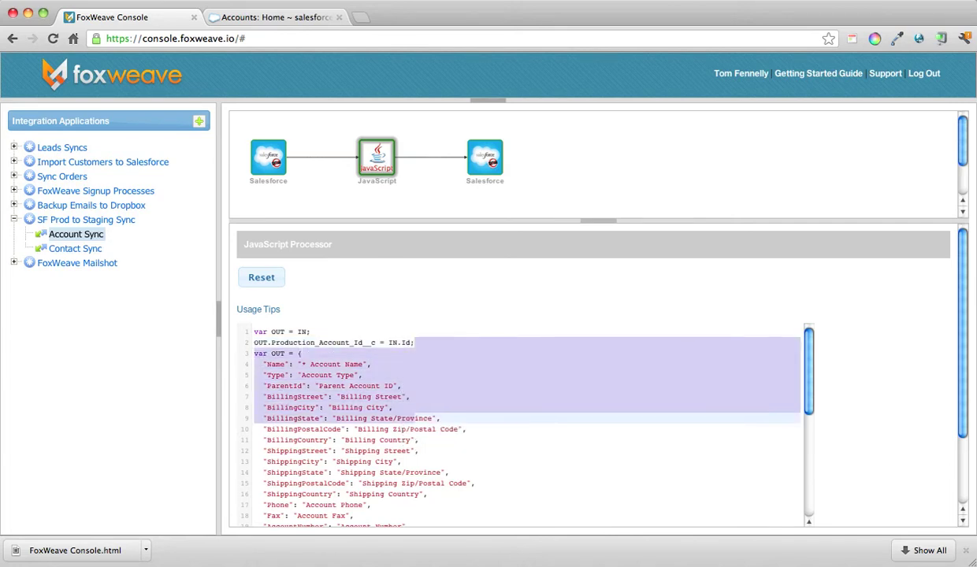
scroll(380, 416, down, 10)
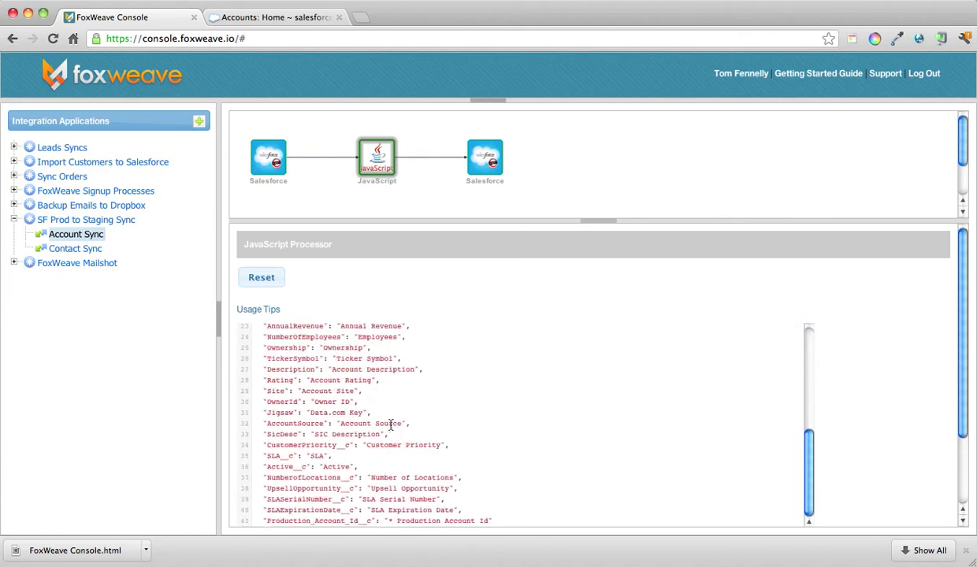
shift+click(312, 453)
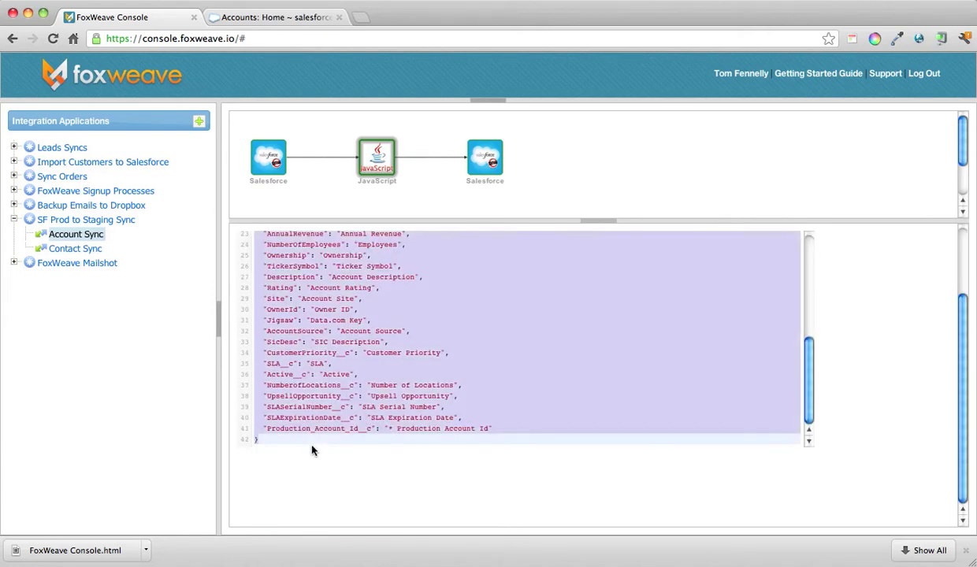
key(BackSpace)
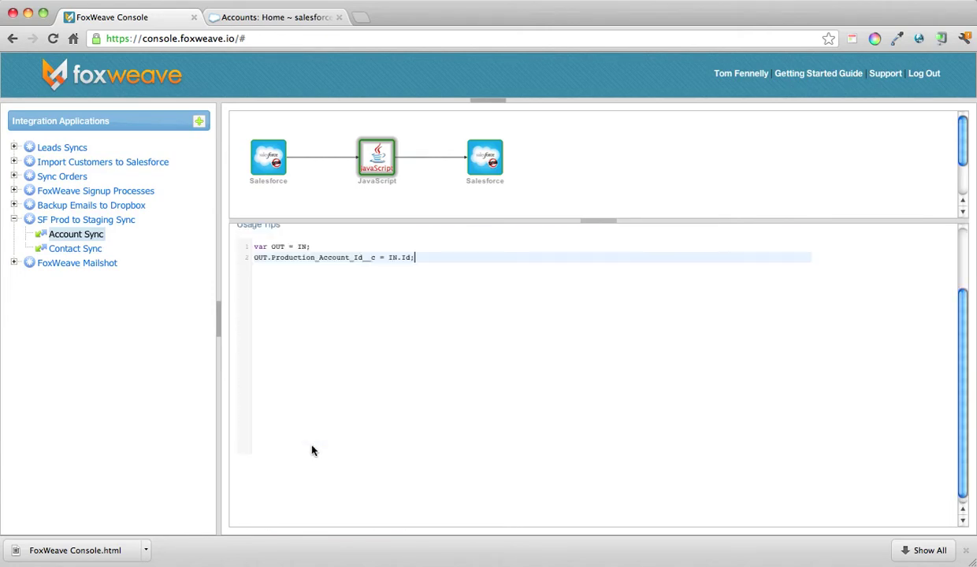
Step: In Contact Sync, insert a JavaScript processor after the source Salesforce node and open its script
click(83, 250)
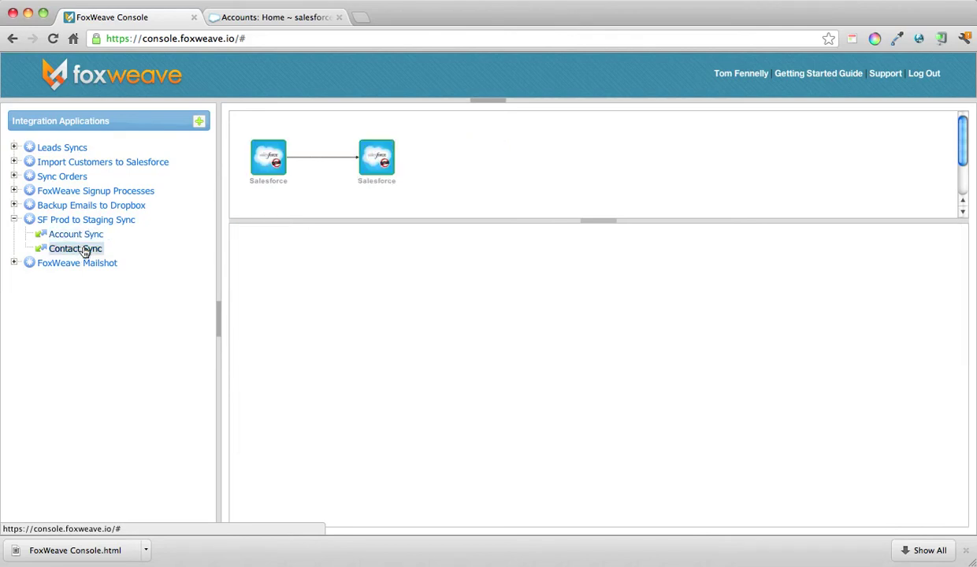
click(256, 159)
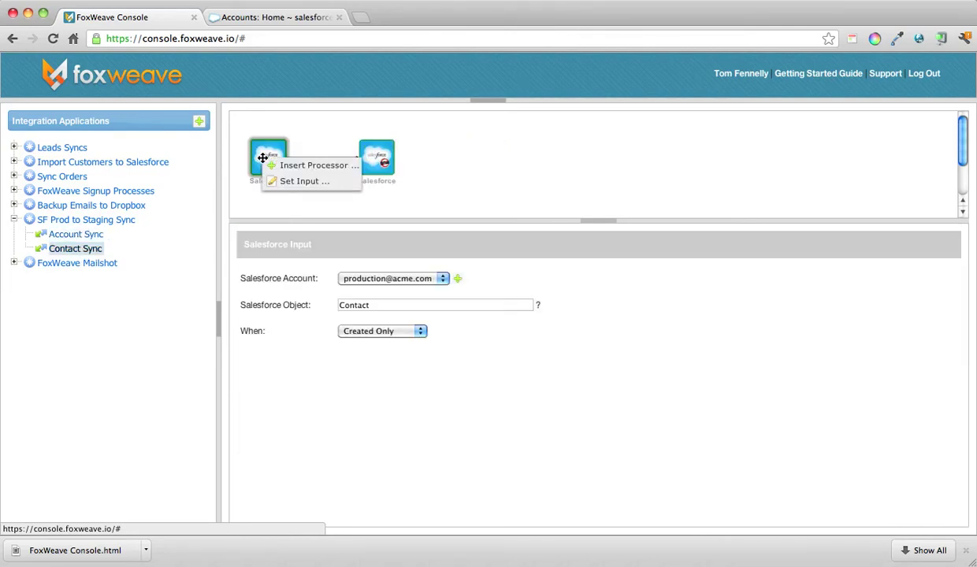
click(296, 165)
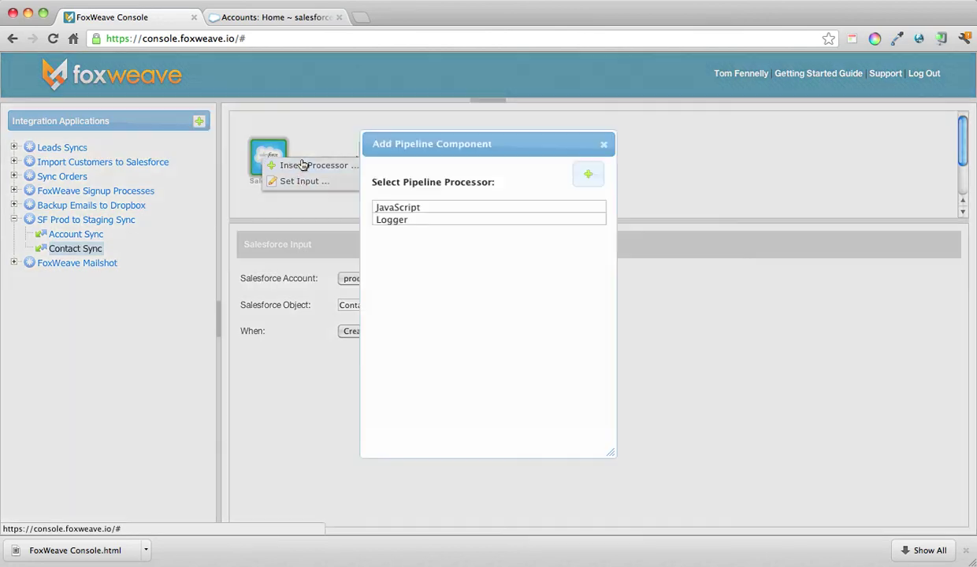
click(433, 208)
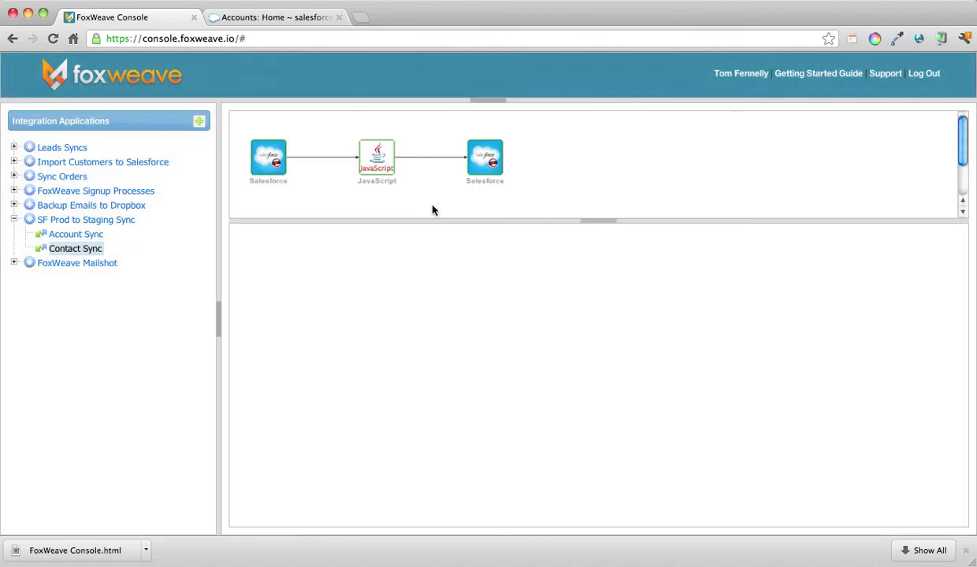
click(378, 160)
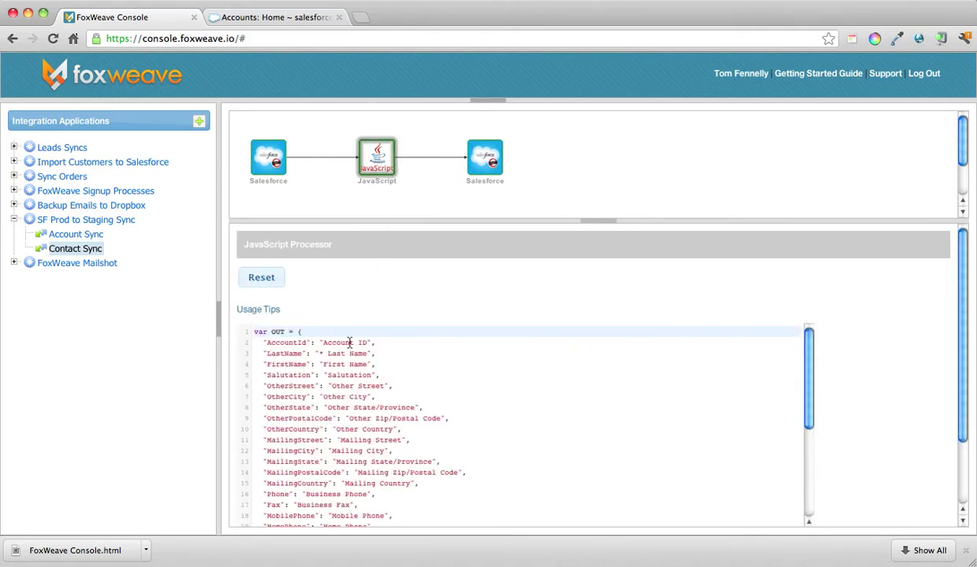
Step: Put 'var OUT = IN;' on line 1 of the Contact Sync script and paste the OUT.AccountId #query lookup on line 2
click(324, 330)
key(Home)
key(Return)
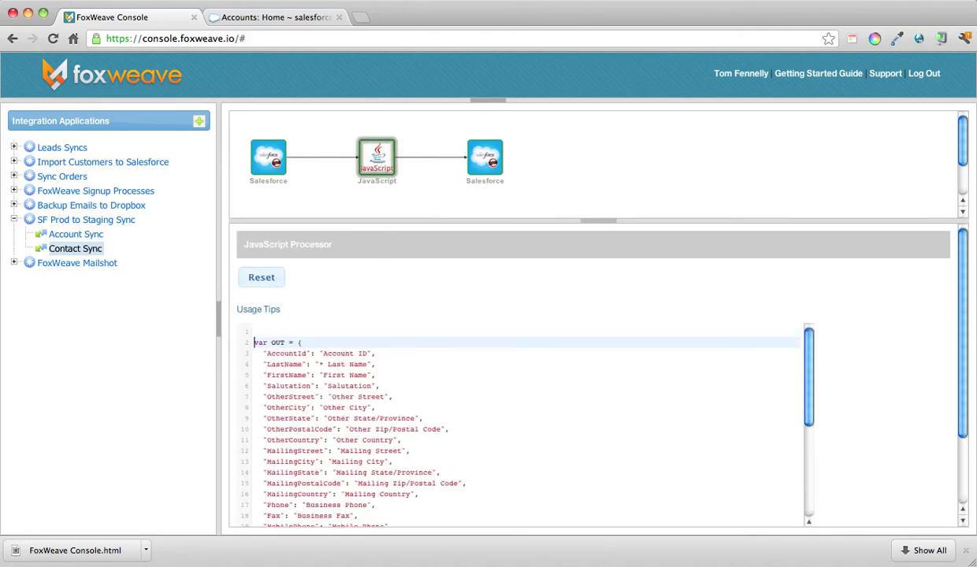
key(Up)
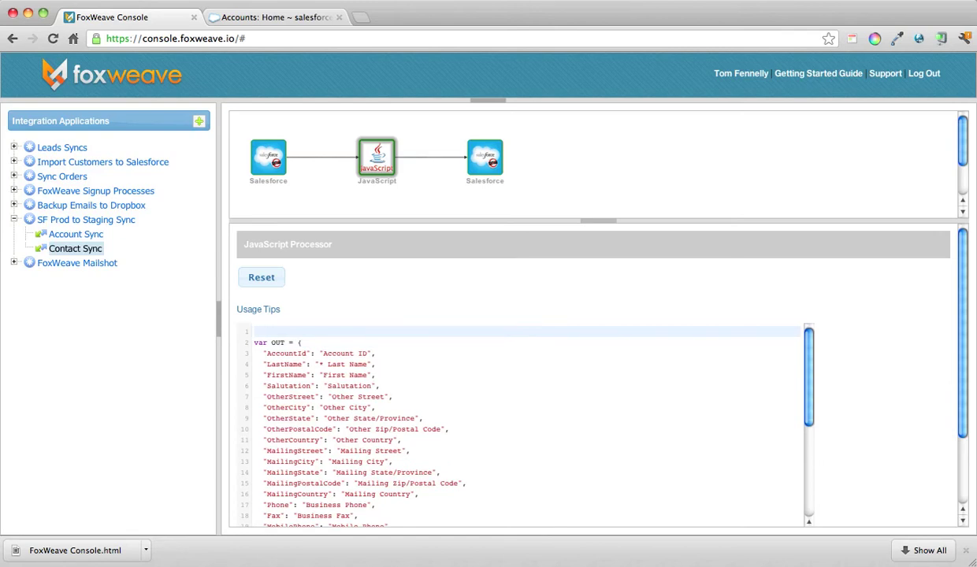
text(var OUT = IN;)
key(Return)
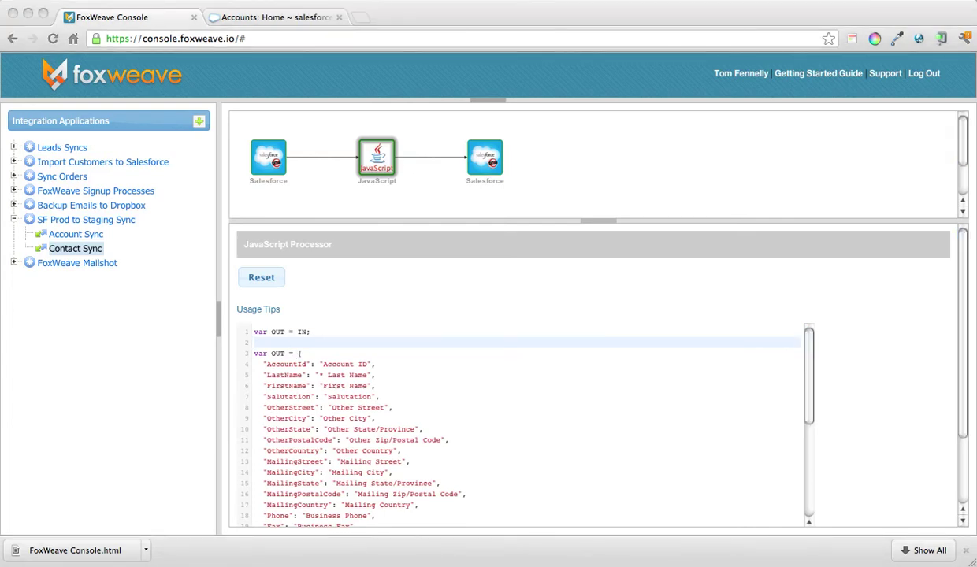
click(291, 331)
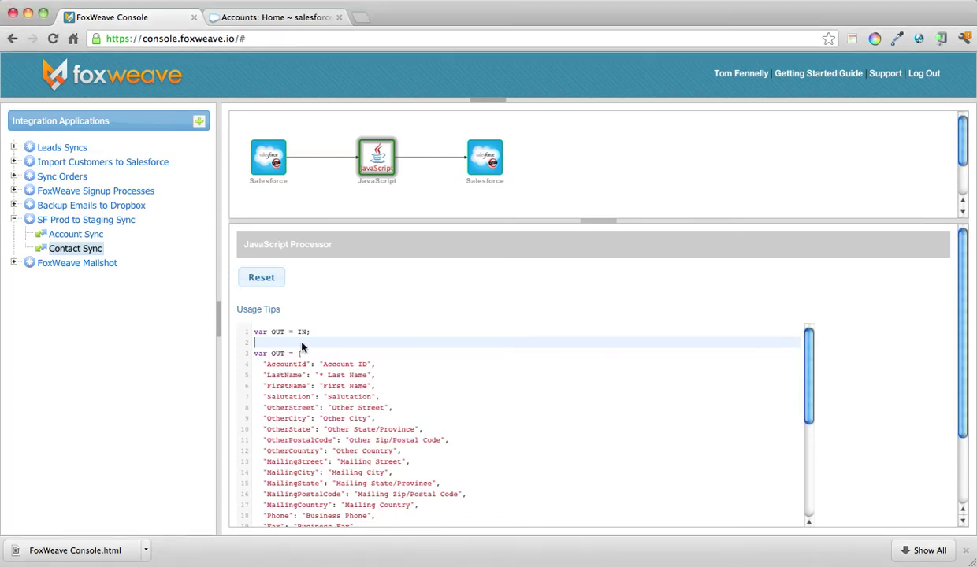
text(OUT.AccountId = '#query:SELECT Id FROM Account WHERE Production_Account_Id__c = \'' + IN.AccountId + '\'';)
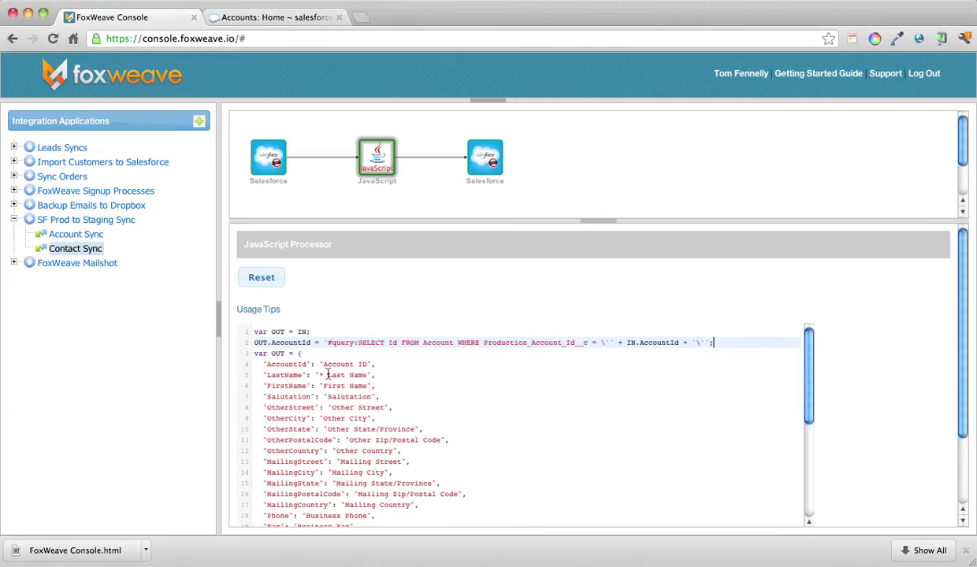
Step: Replace the whole contact script with the two-line version
scroll(386, 372, down, 6)
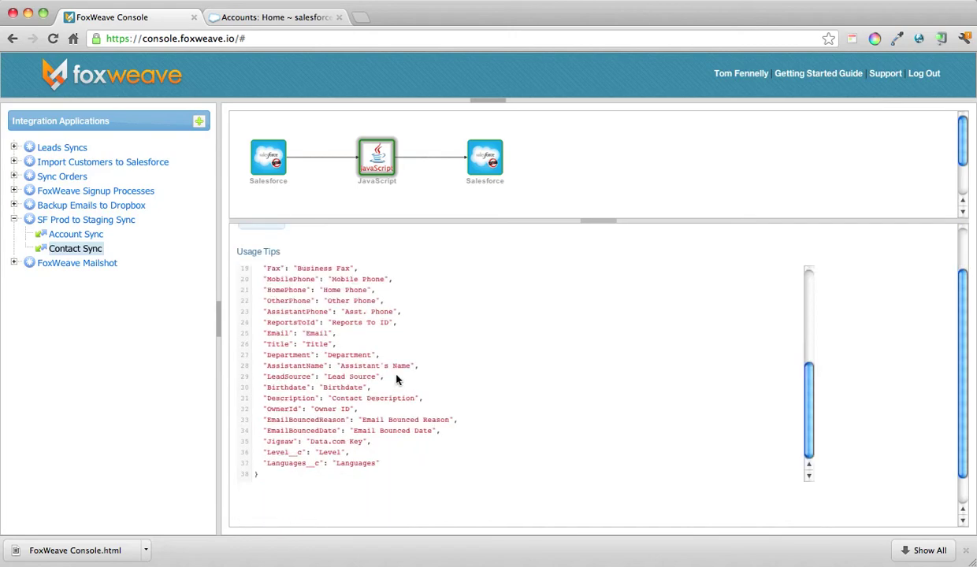
key(super+a)
text(var OUT = IN; OUT.AccountId = '#query:SELECT Id FROM Account WHERE Production_Account_Id__c = \'' + IN.AccountId + '\'';)
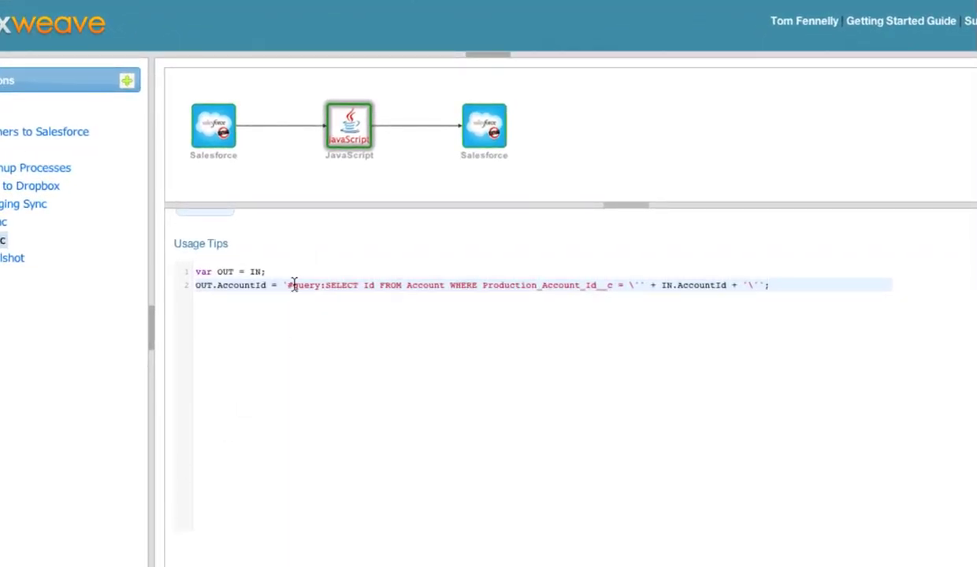
Step: Check the lookup's #query, Production_Account_Id__c and AccountId parts, and bring up the SF Prod to Staging Sync overview
drag(287, 285, 323, 285)
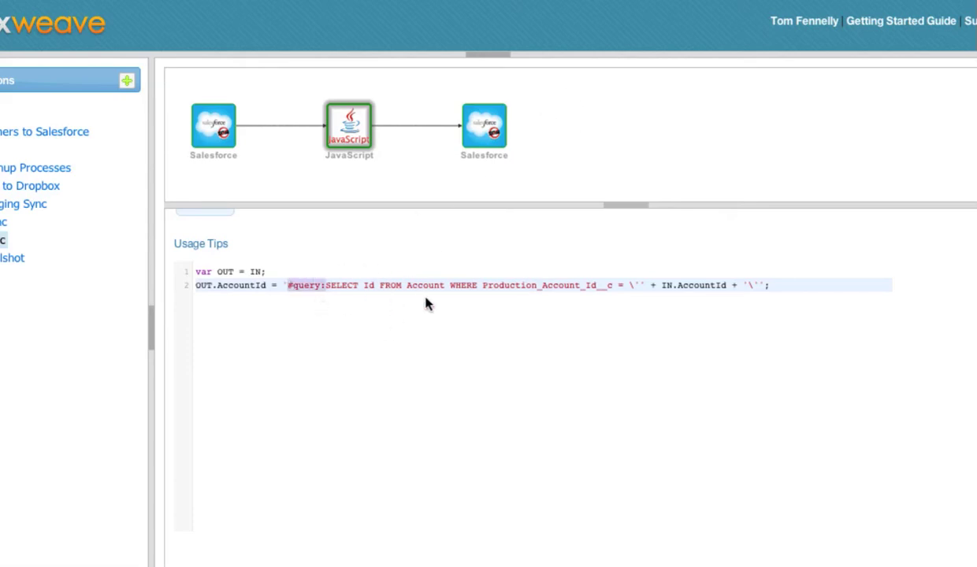
click(334, 287)
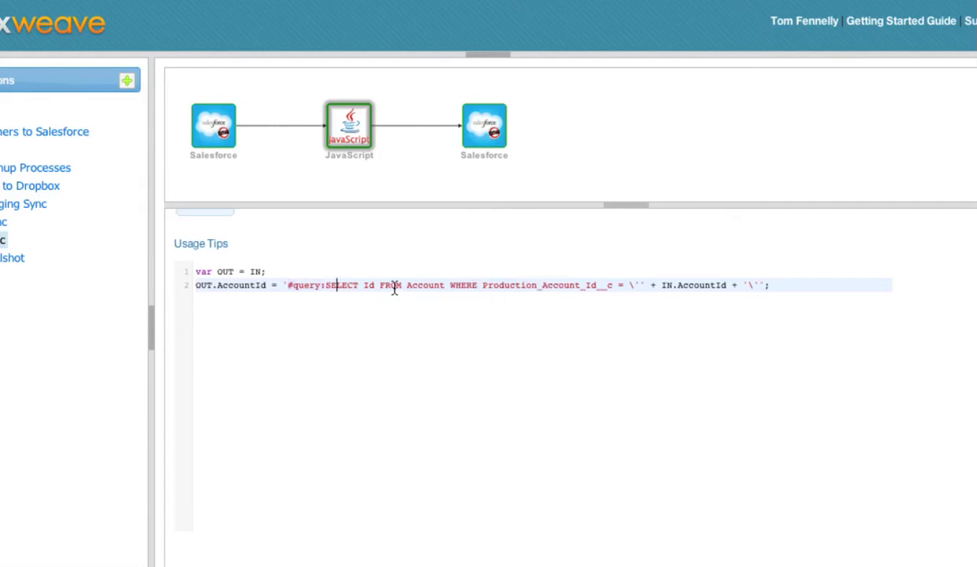
double_click(509, 287)
double_click(682, 287)
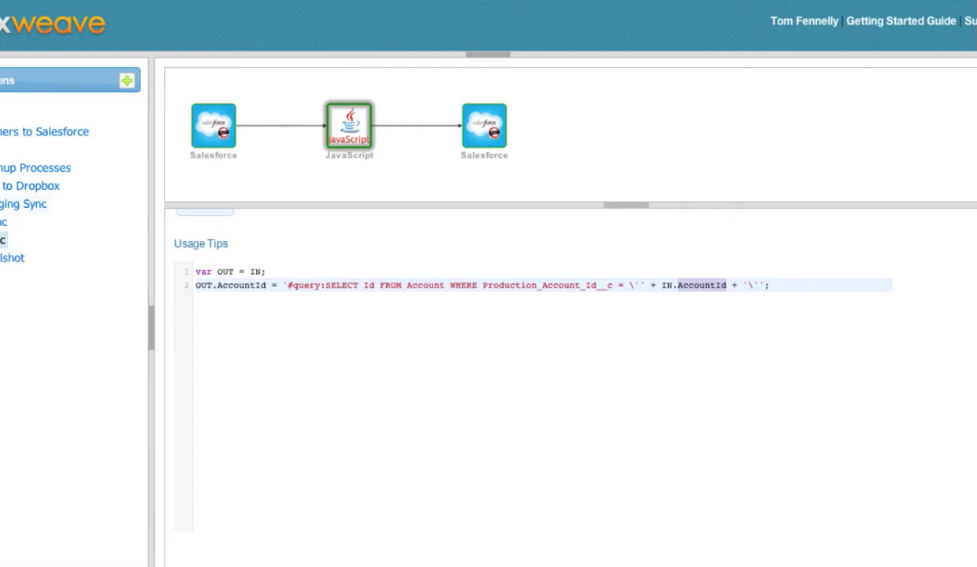
click(16, 204)
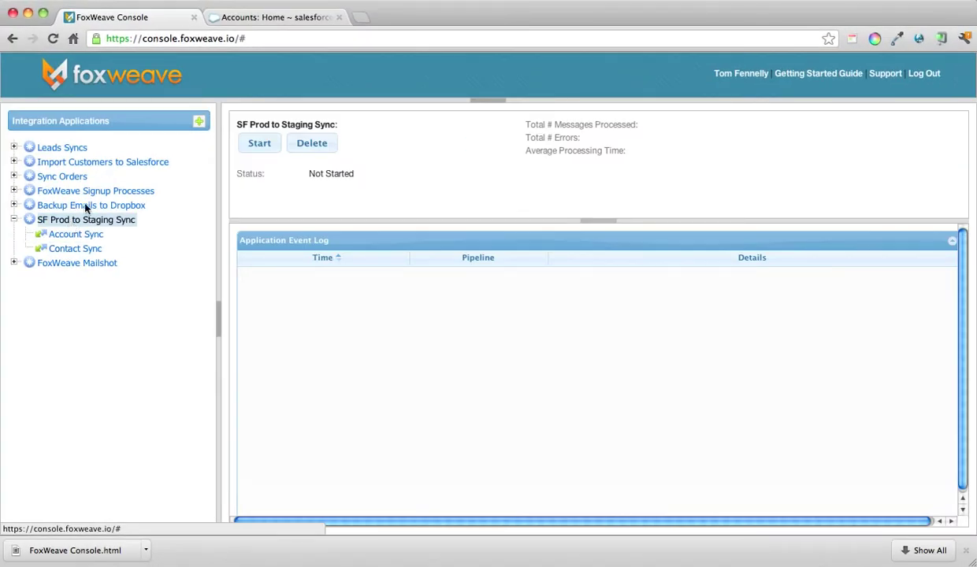
Step: Start SF Prod to Staging Sync and confirm, so it deploys and shows Started
click(259, 143)
click(377, 265)
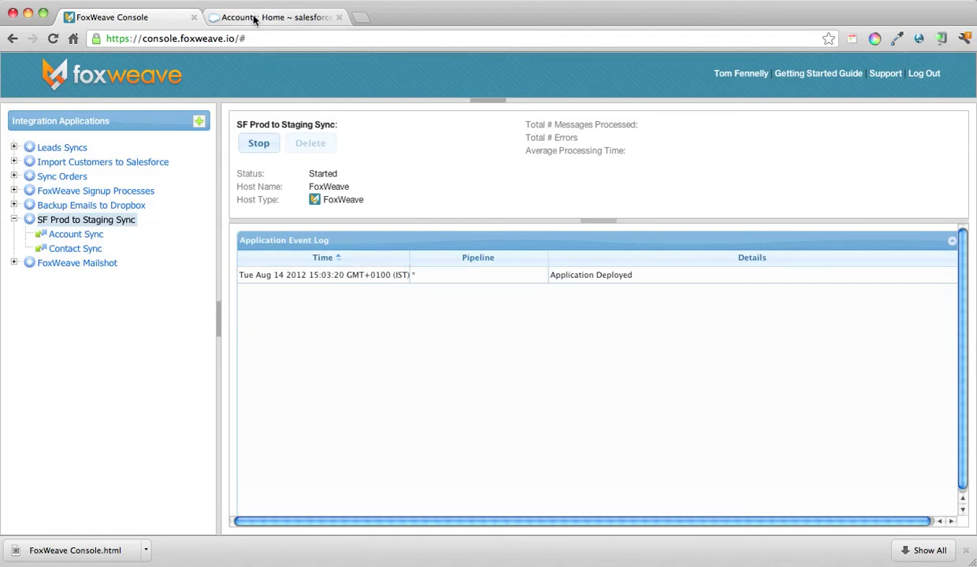
click(254, 19)
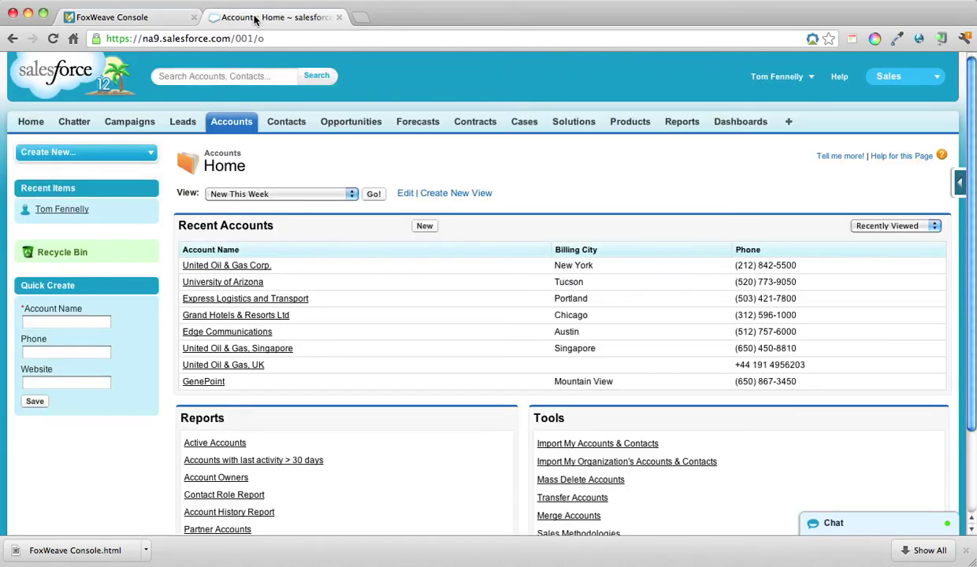
Step: Quick-create the Funky Toys account in production, open its record, and go to the staging window
click(53, 320)
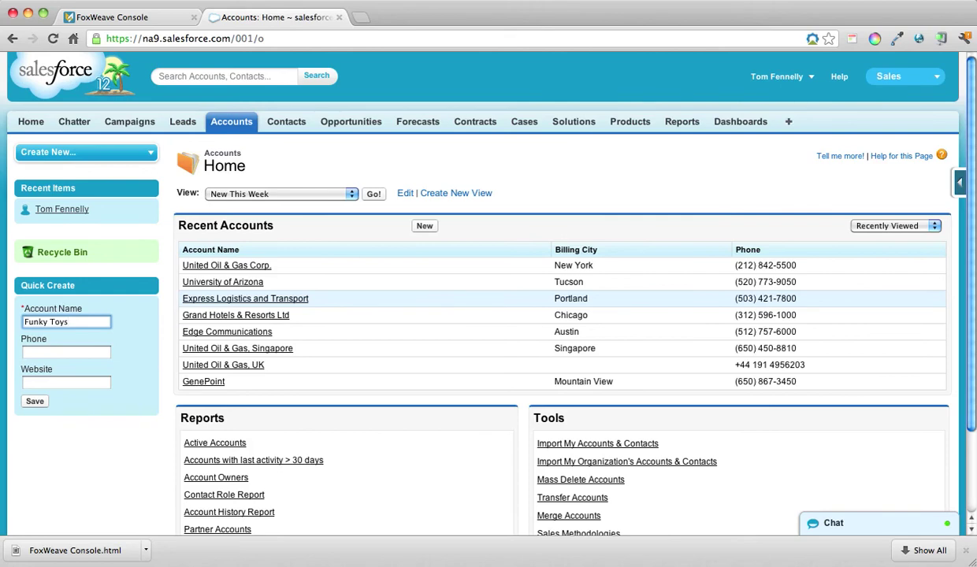
click(35, 401)
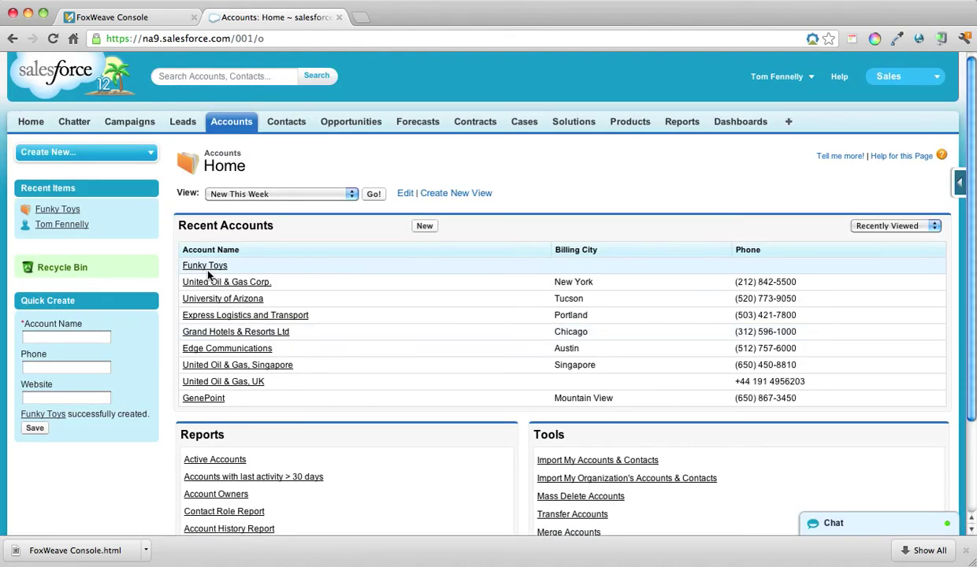
click(218, 266)
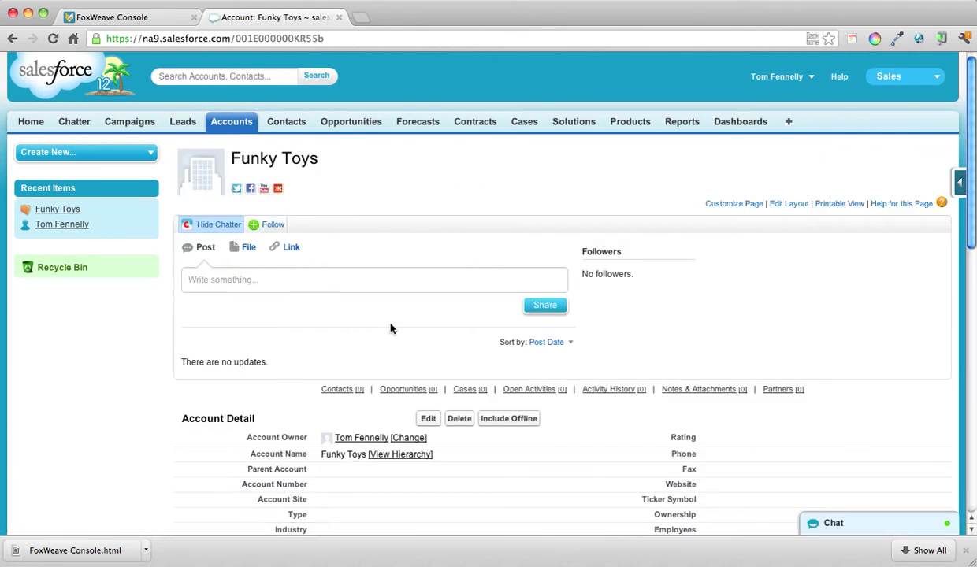
key(super+Tab)
key(super+Tab)
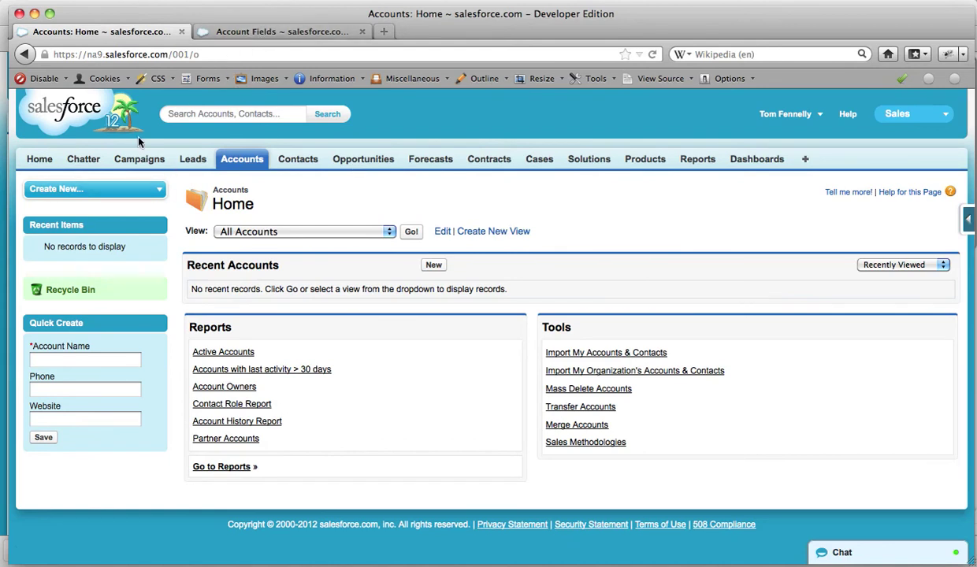
Step: Reload staging Accounts, open the synced Funky Toys, and verify its Production Account Id is filled
click(652, 55)
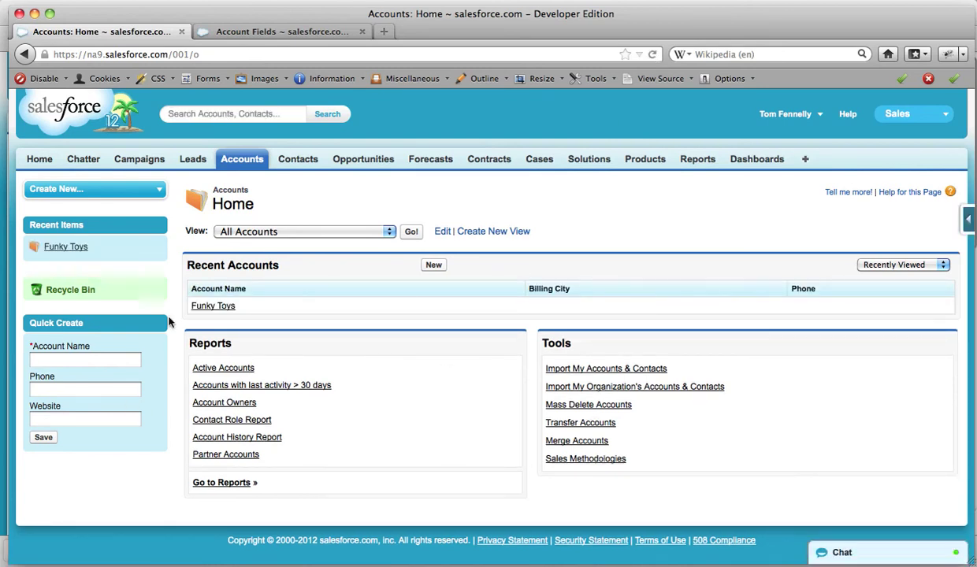
click(215, 308)
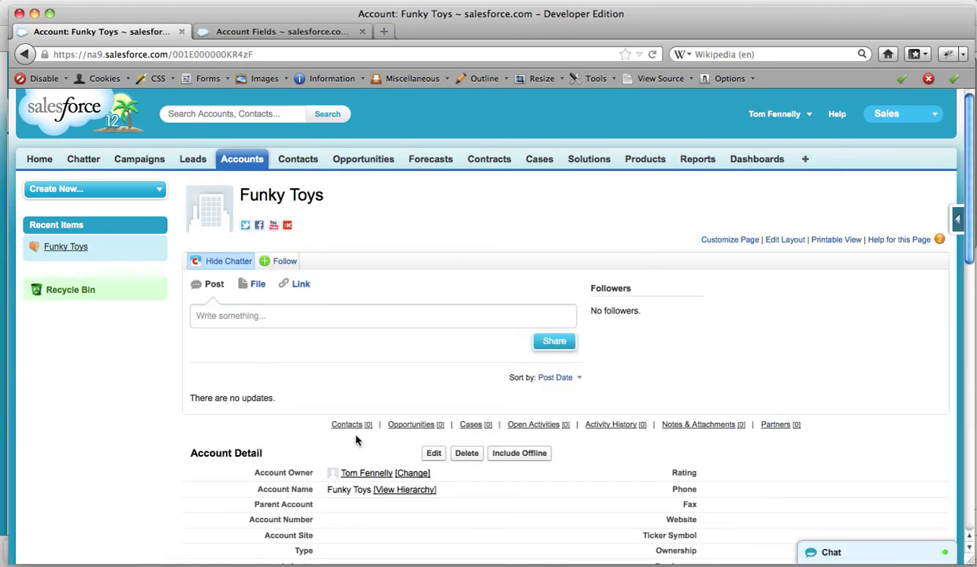
scroll(355, 441, down, 5)
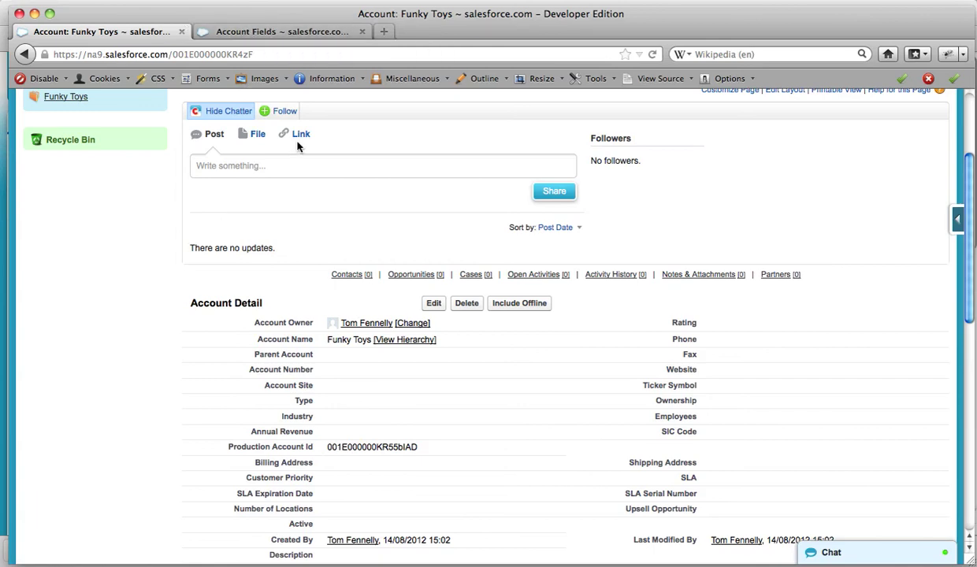
key(super+Tab)
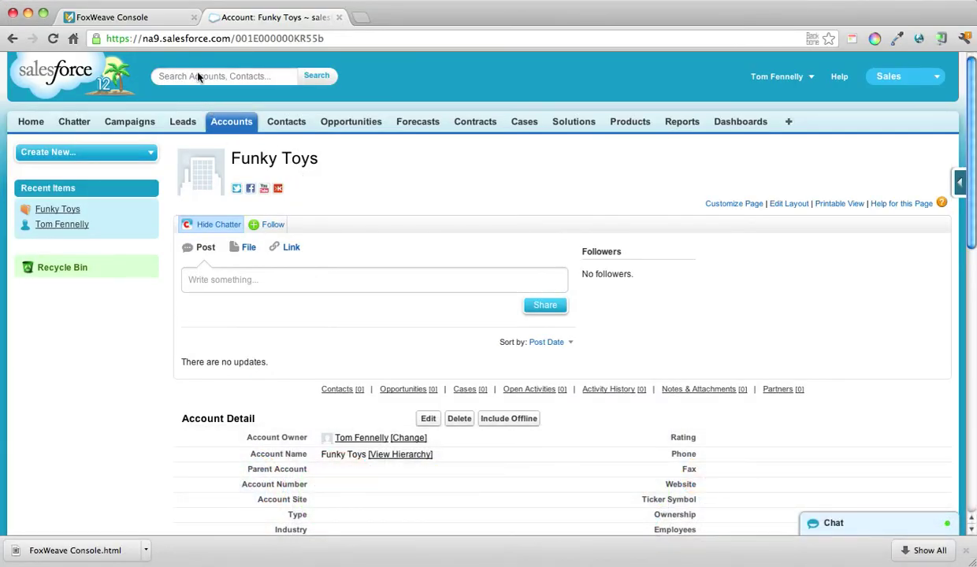
Step: Create a new Funky Toys contact with the contact's first and last name, and save it
scroll(414, 376, down, 5)
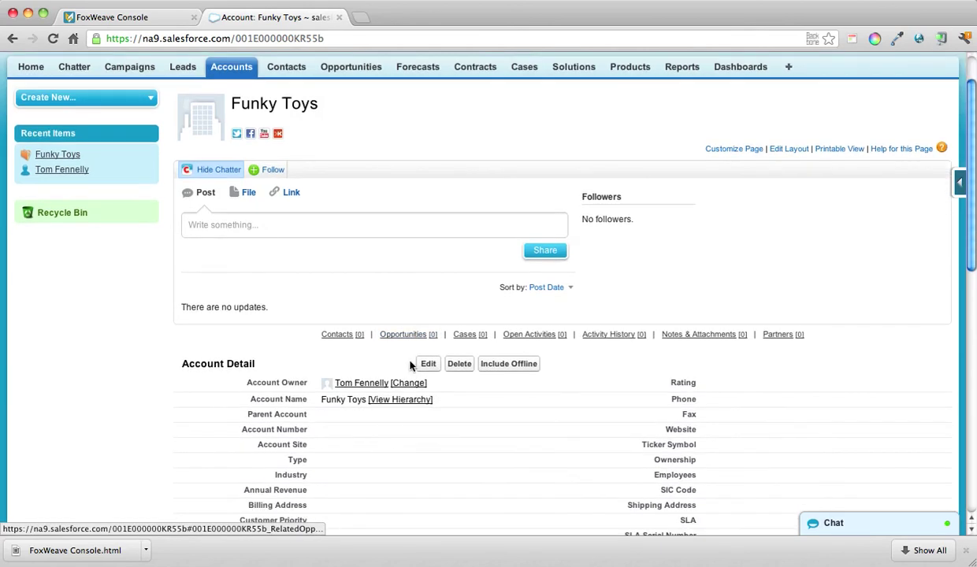
scroll(410, 364, down, 4)
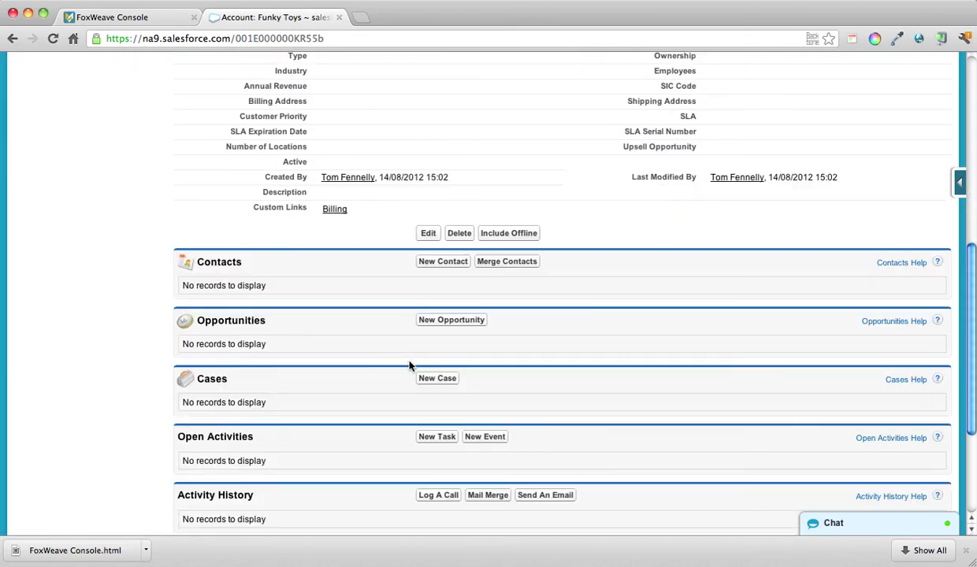
click(441, 261)
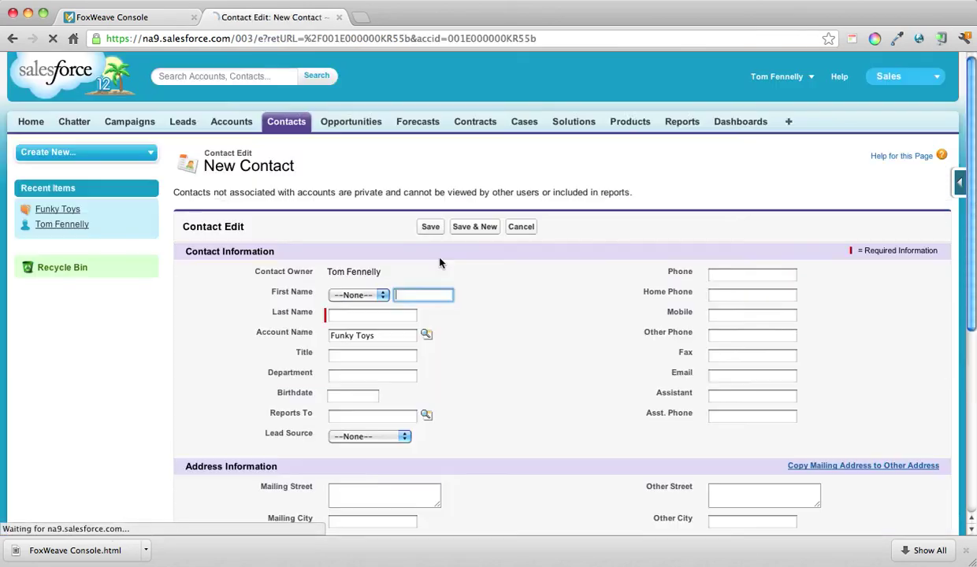
text(Tom)
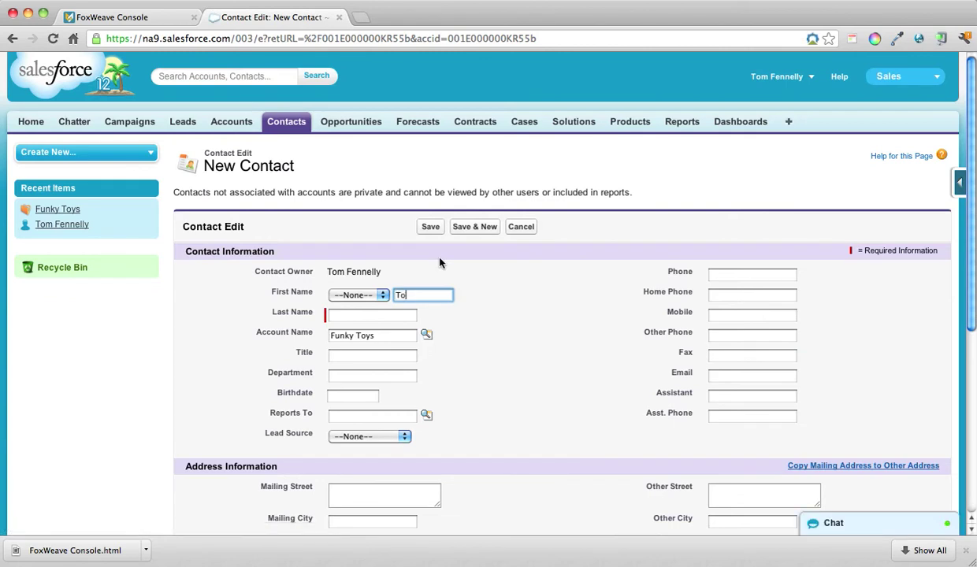
key(Tab)
text(Fenn)
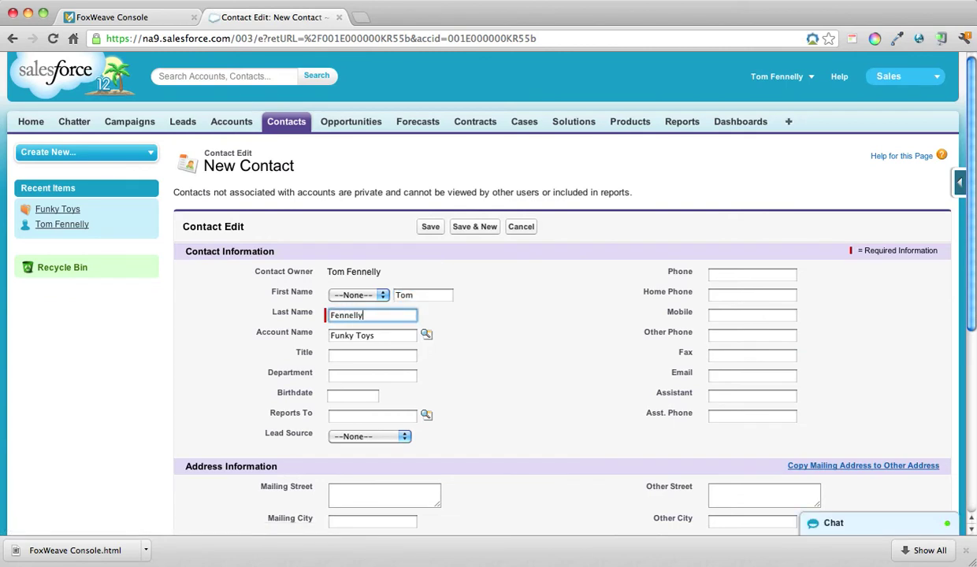
click(431, 226)
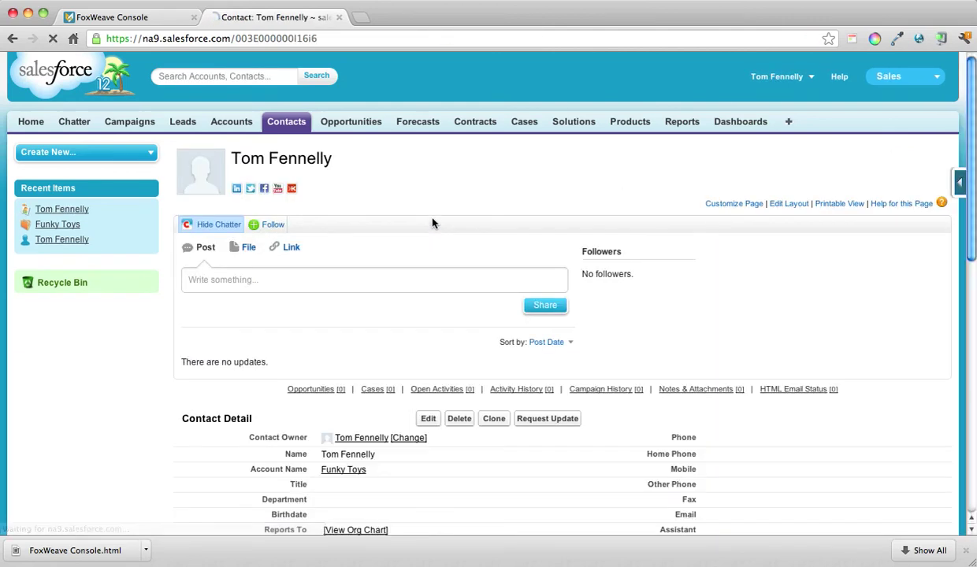
Step: Reload the staging Funky Toys account and open the synced contact from its Contacts list
key(super+Tab)
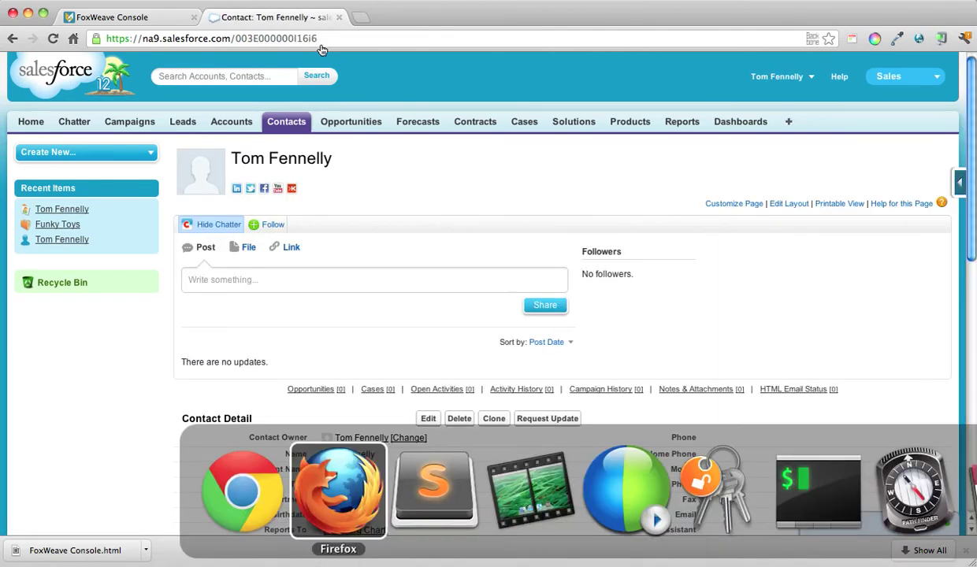
scroll(311, 242, up, 2)
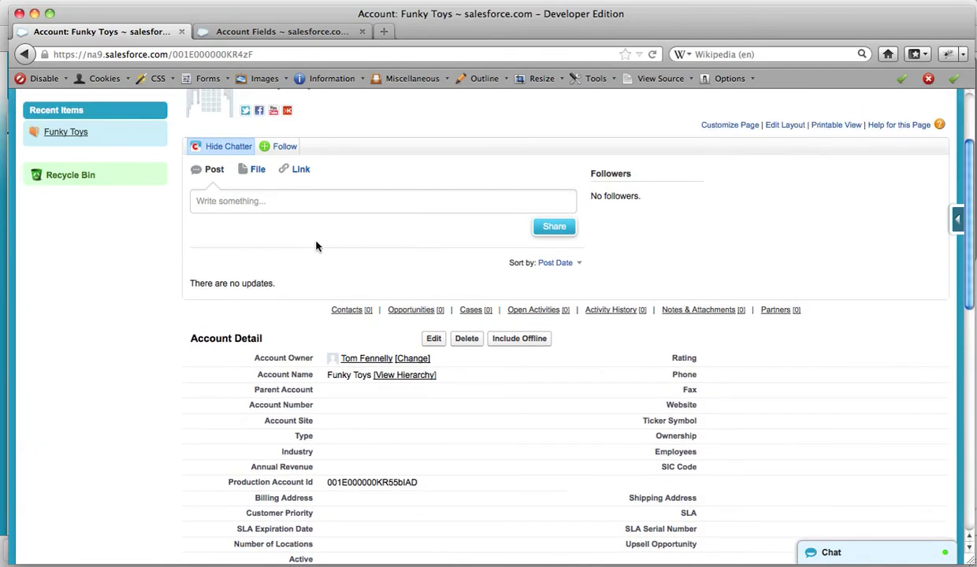
click(652, 55)
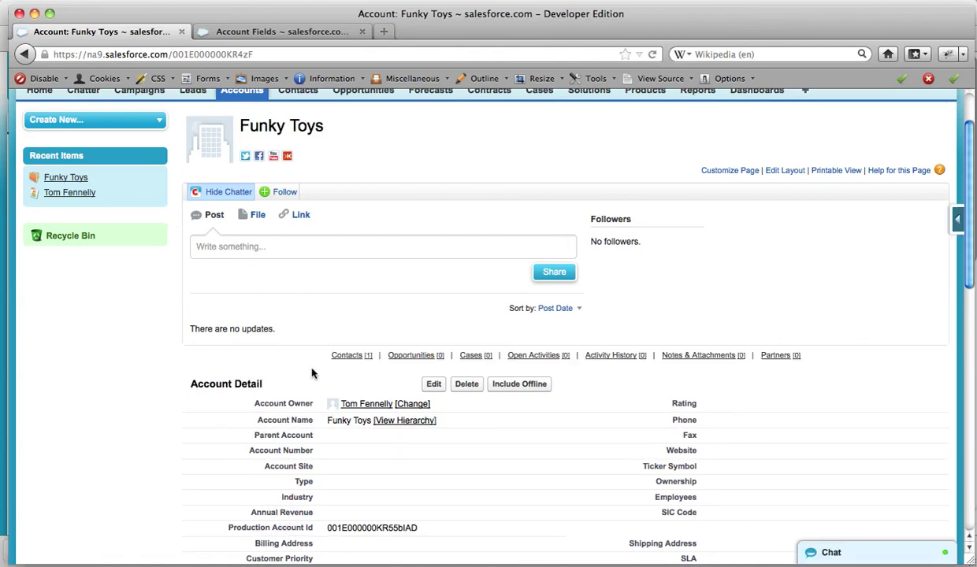
scroll(313, 377, down, 1)
scroll(315, 374, down, 6)
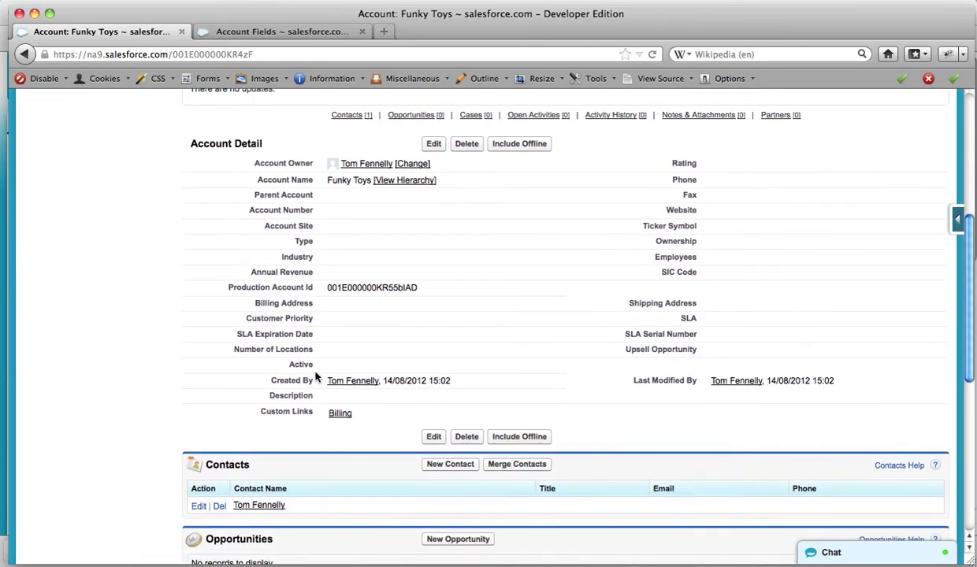
click(272, 482)
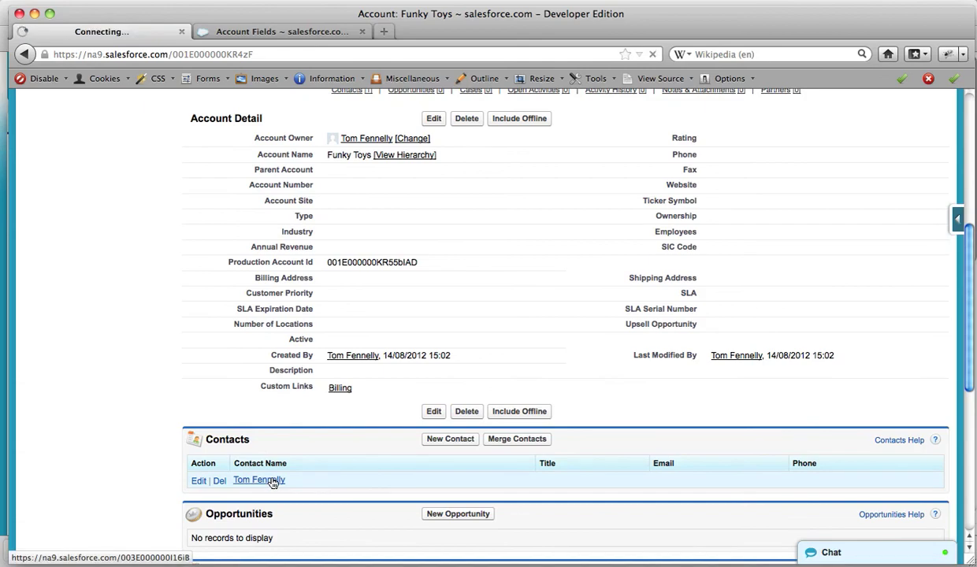